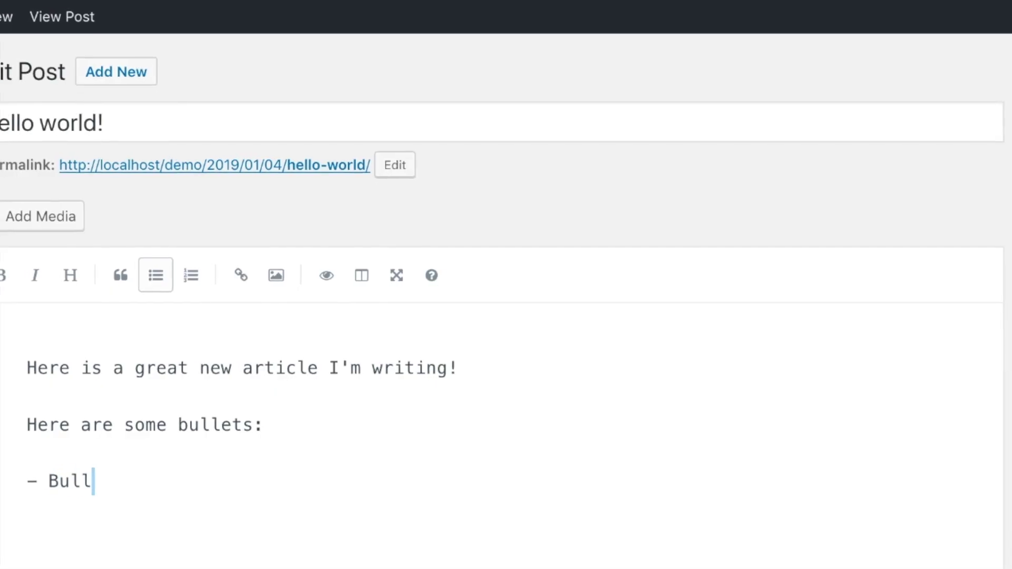
- Complete the dash bullet list with items Bullet one, Bullet two and Bullet three
type("et one")
key("Return")
type("Bullet two")
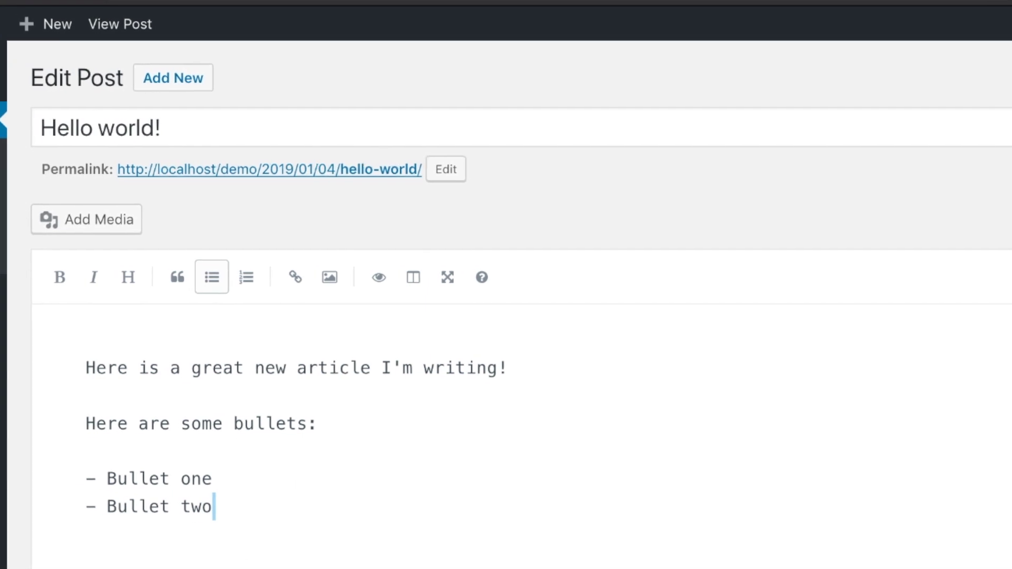
key("Return")
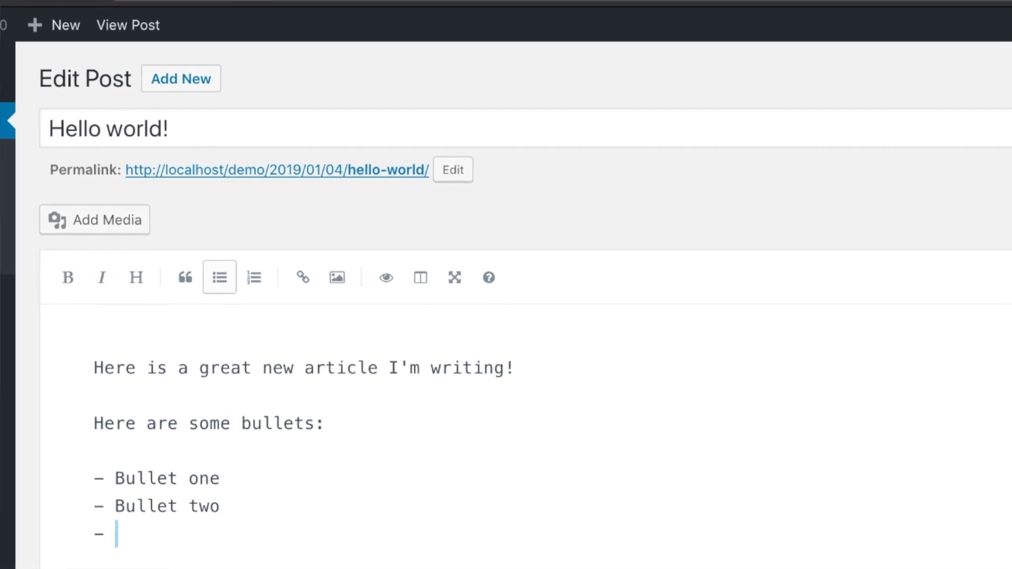
type("Bullet three")
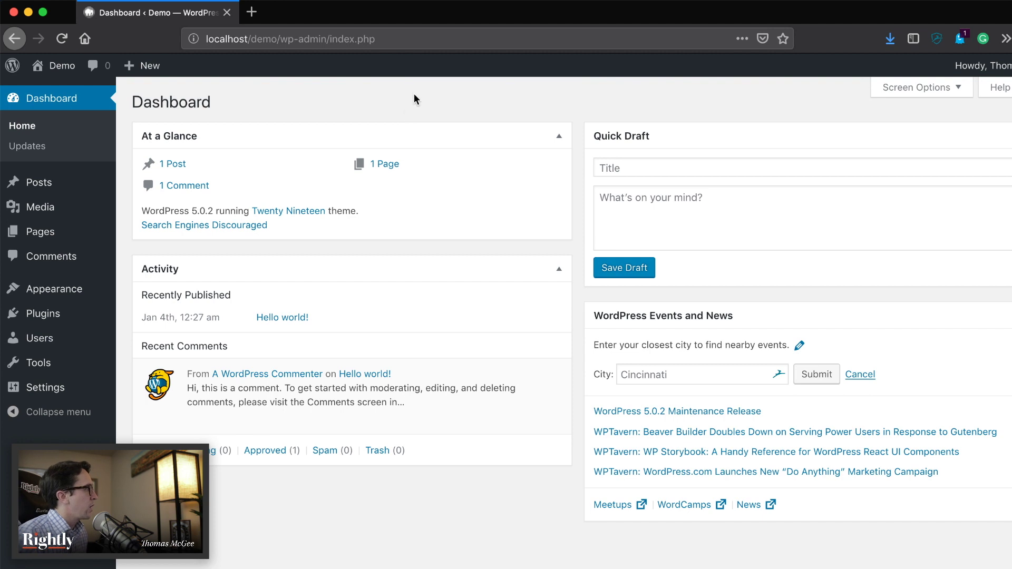
- Head from the Dashboard toward the Posts menu in the admin sidebar
mouse_move(43, 323)
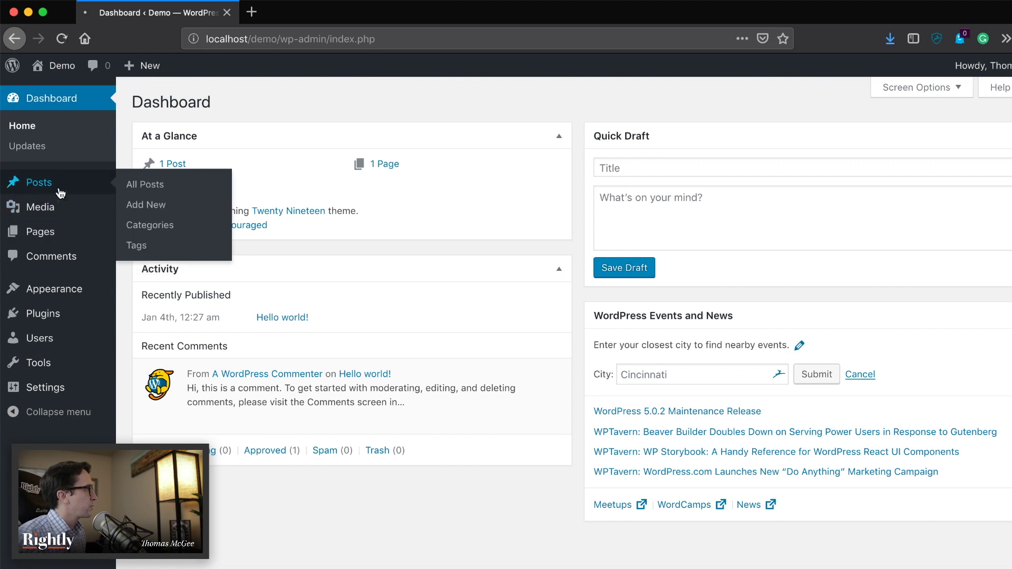
- Open the Hello world! post from All Posts in the Gutenberg block editor
left_click(58, 190)
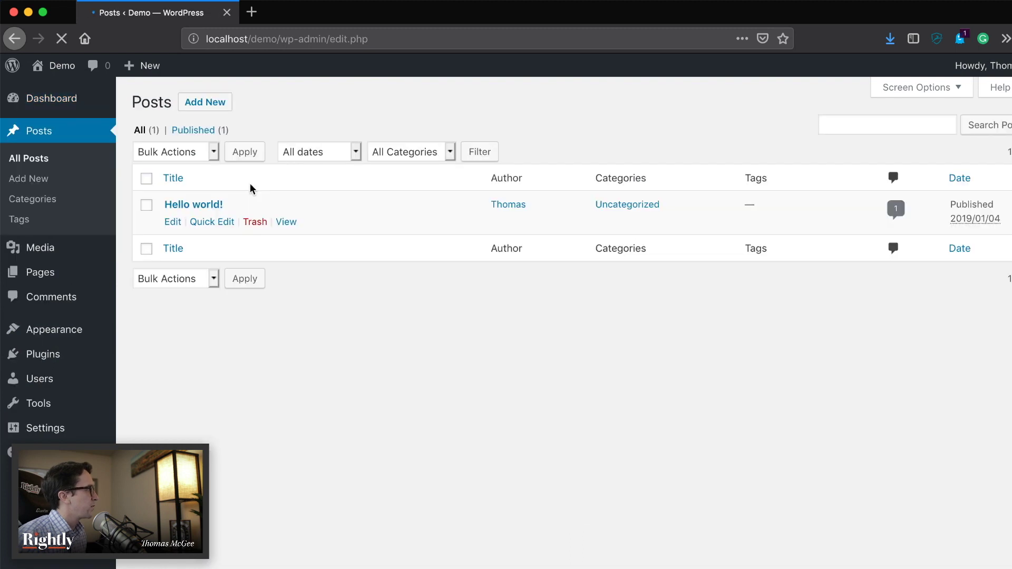
left_click(197, 204)
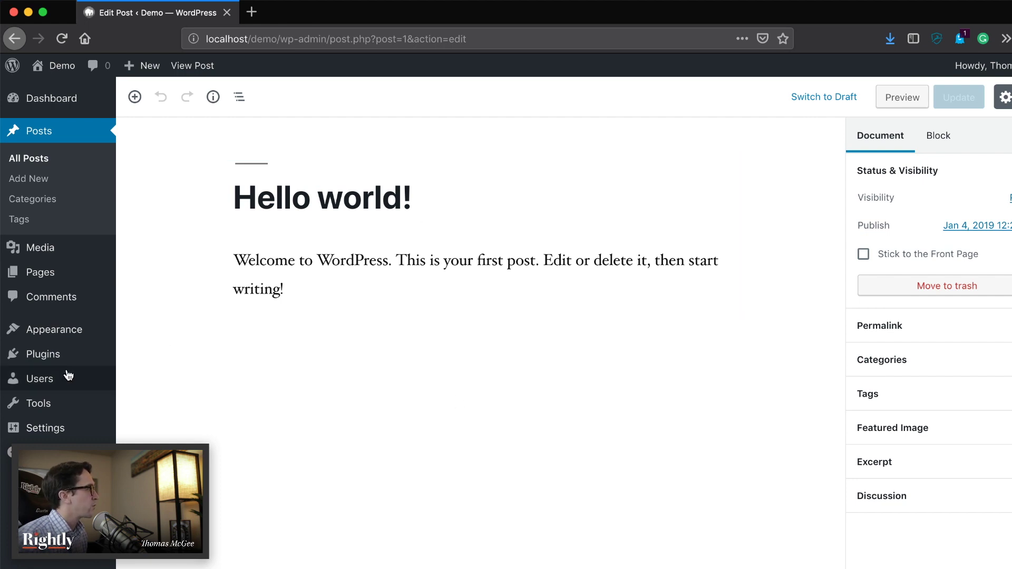
mouse_move(34, 360)
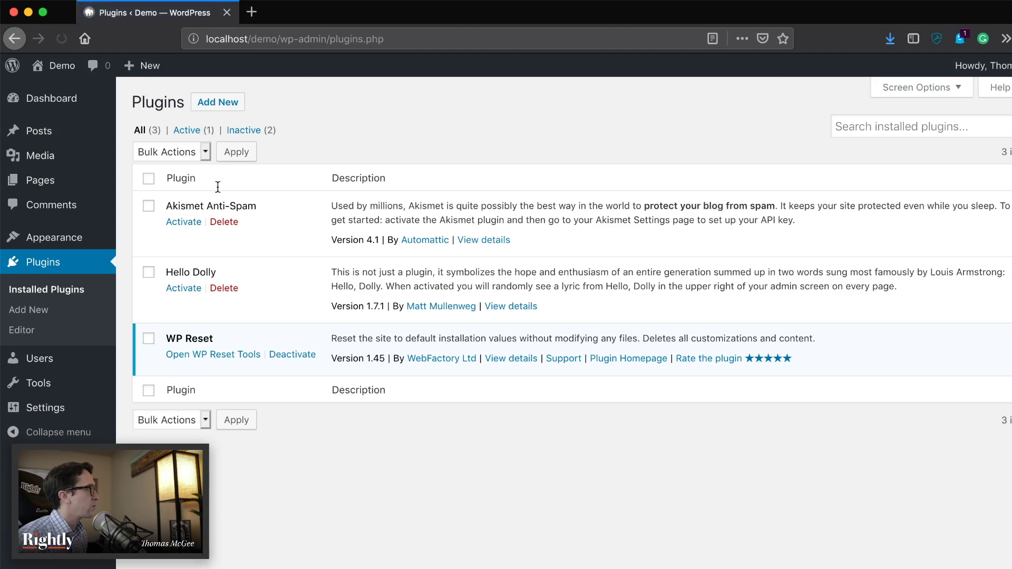
- Install and activate the Classic Editor plugin from the Add New Plugins page
left_click(220, 106)
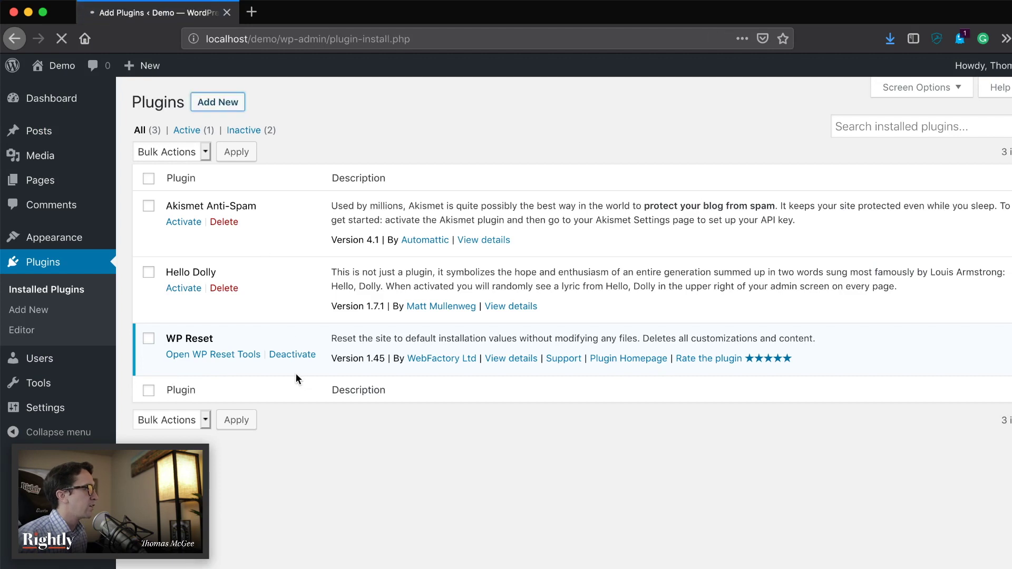
scroll(383, 372, "down", 2)
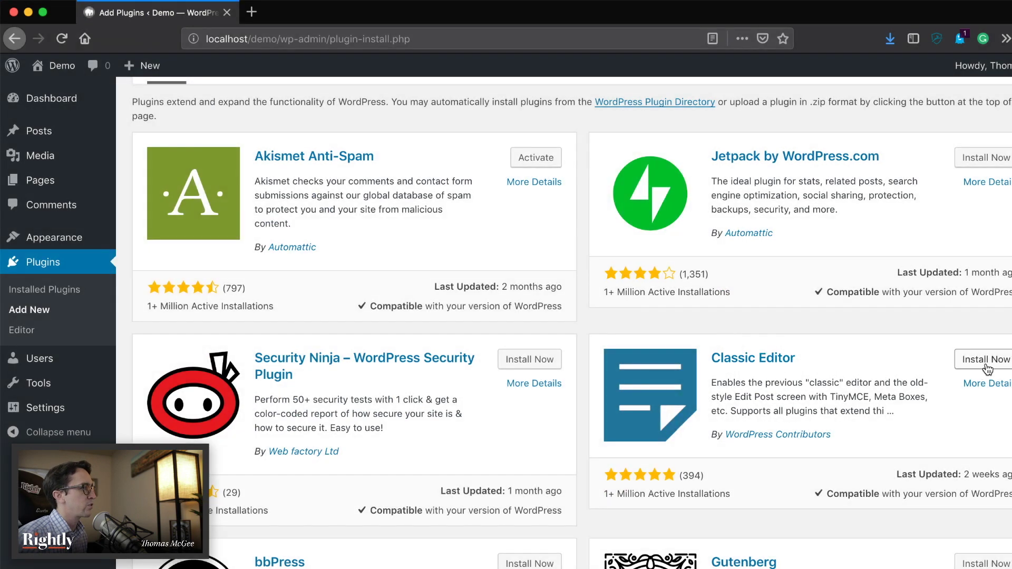
left_click(984, 359)
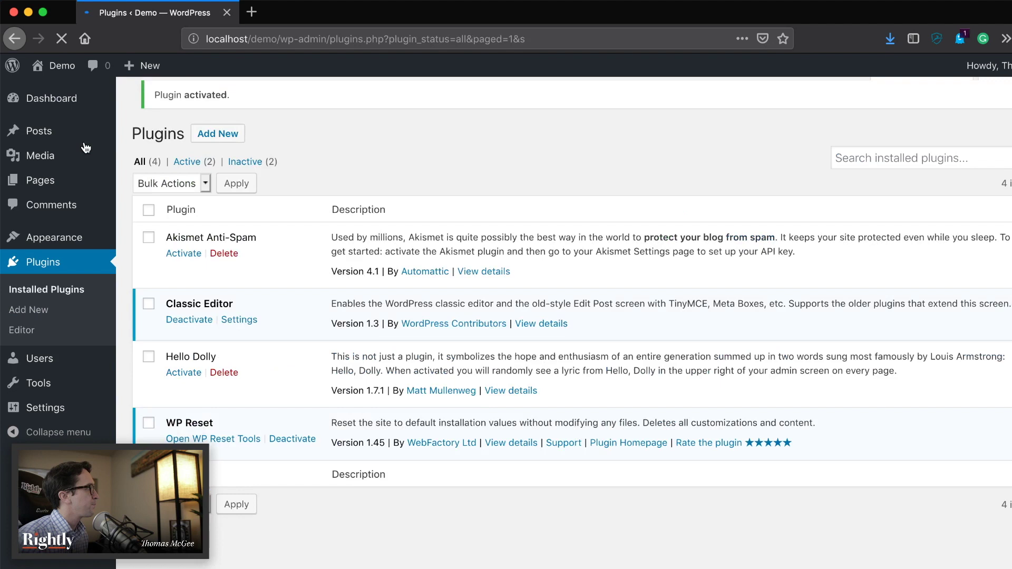
- Reopen Hello world! from All Posts in the classic editor, then return to Plugins
mouse_move(41, 131)
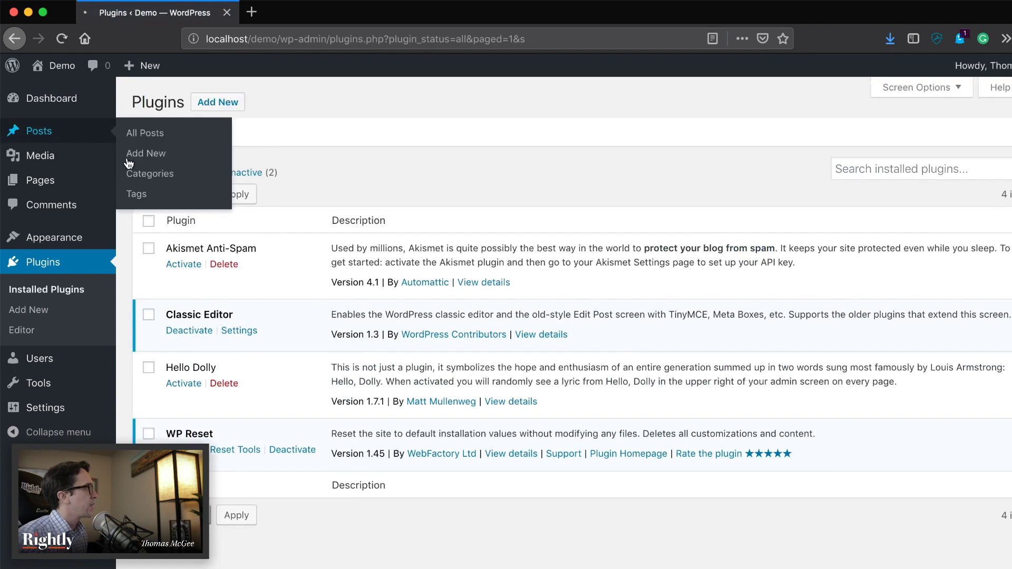
left_click(138, 131)
left_click(189, 205)
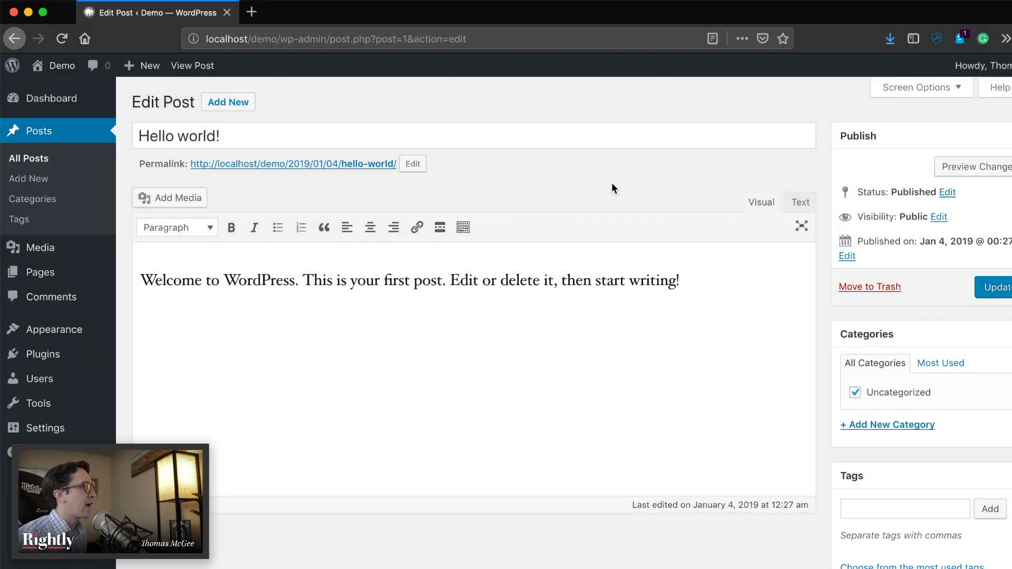
left_click(49, 356)
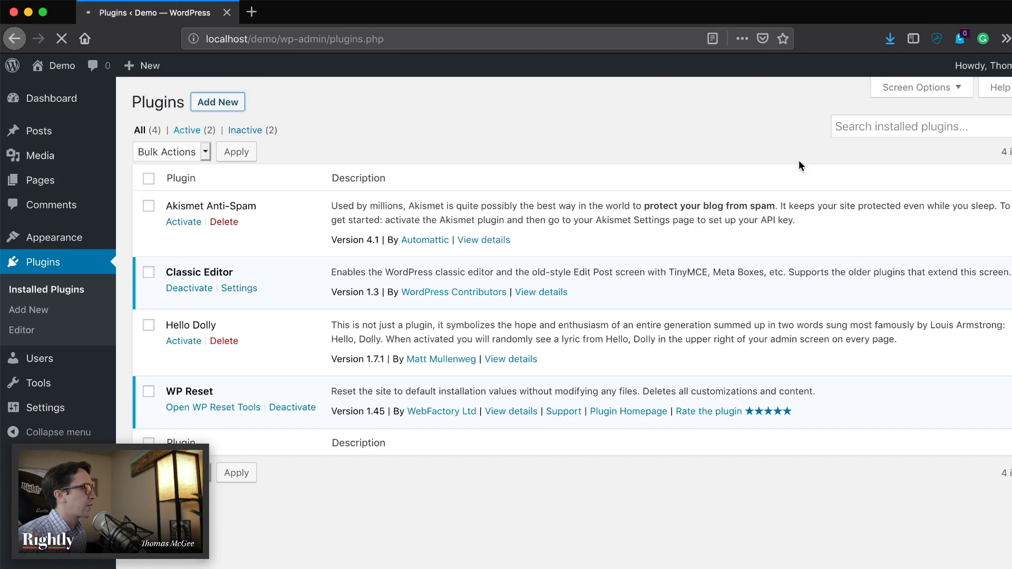
- Search plugins for 'markd' and install and activate the Markdown Editor plugin
type("m")
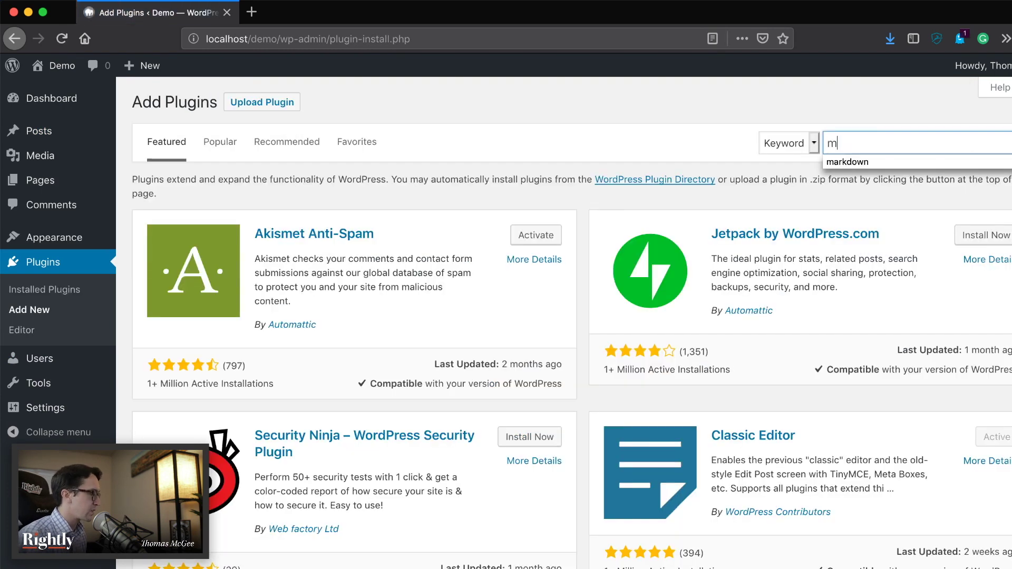
type("arkdown")
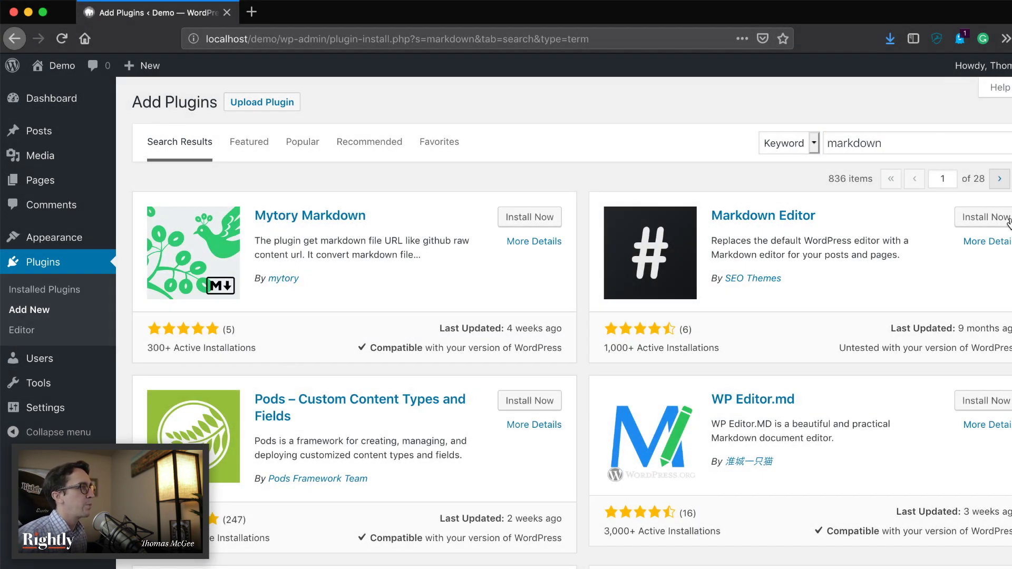
left_click(1008, 223)
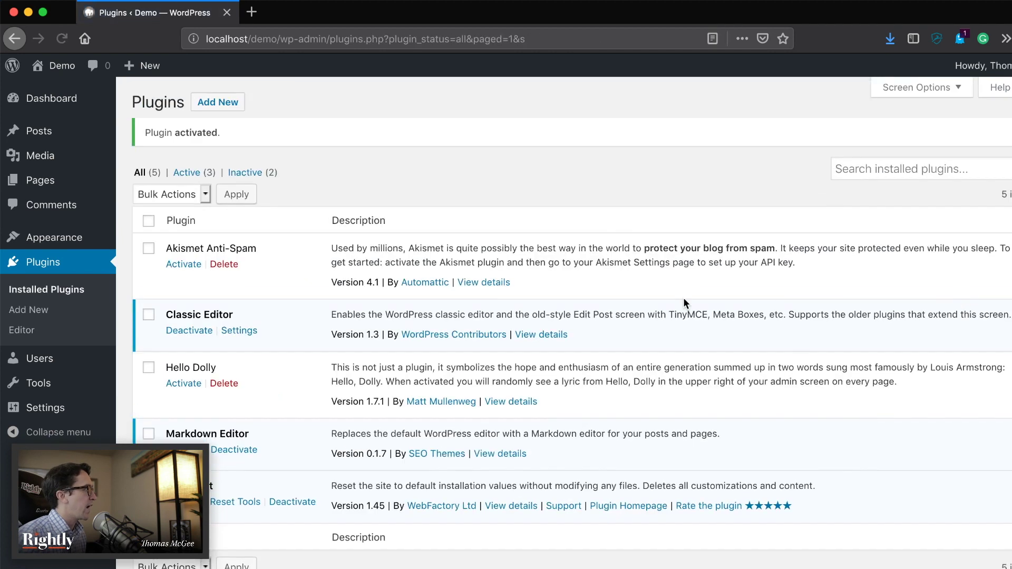
mouse_move(55, 137)
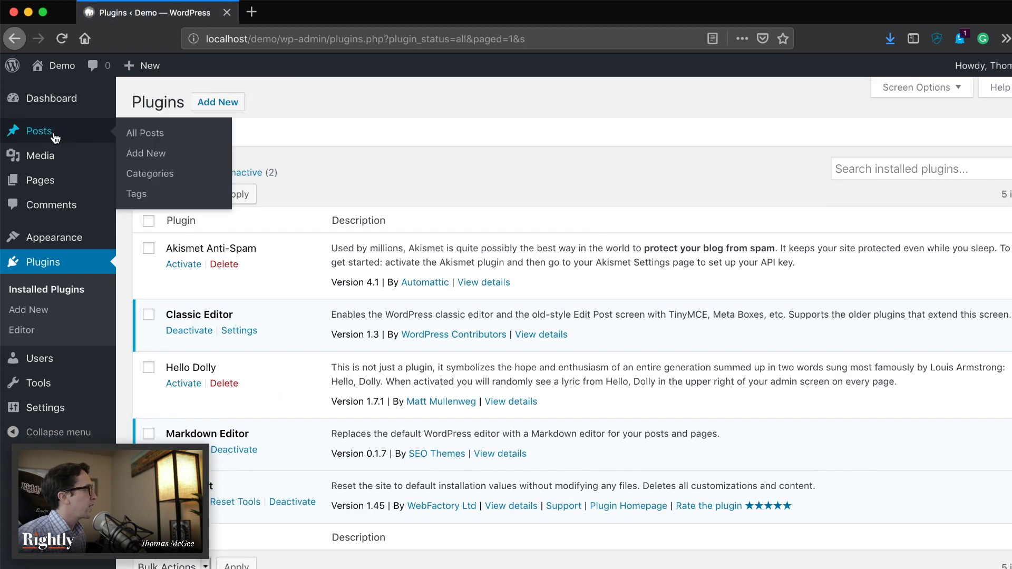
left_click(112, 141)
- Open Hello world! in the Markdown editor and select all its wp:paragraph block markup
left_click(195, 228)
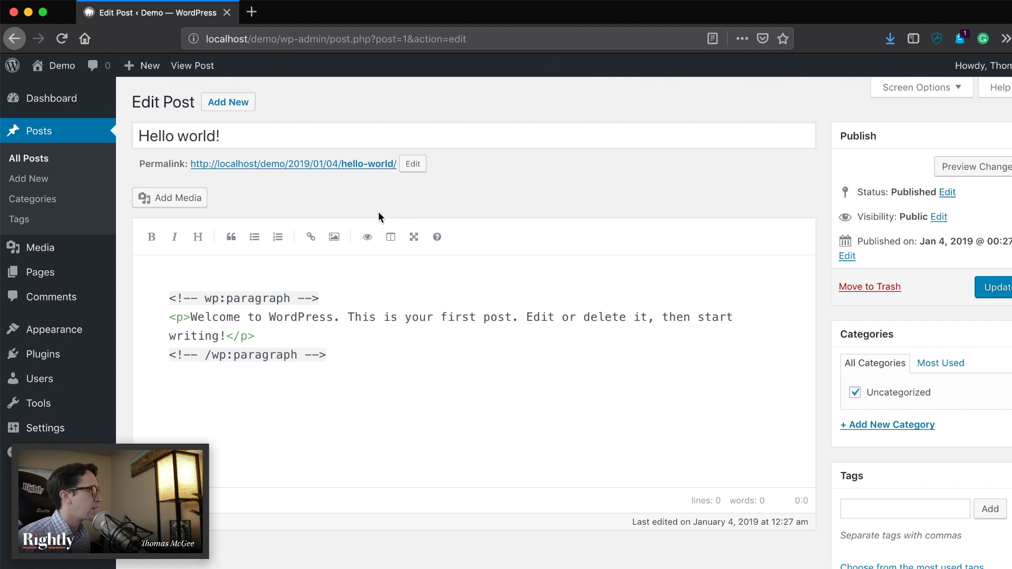
left_click(409, 373)
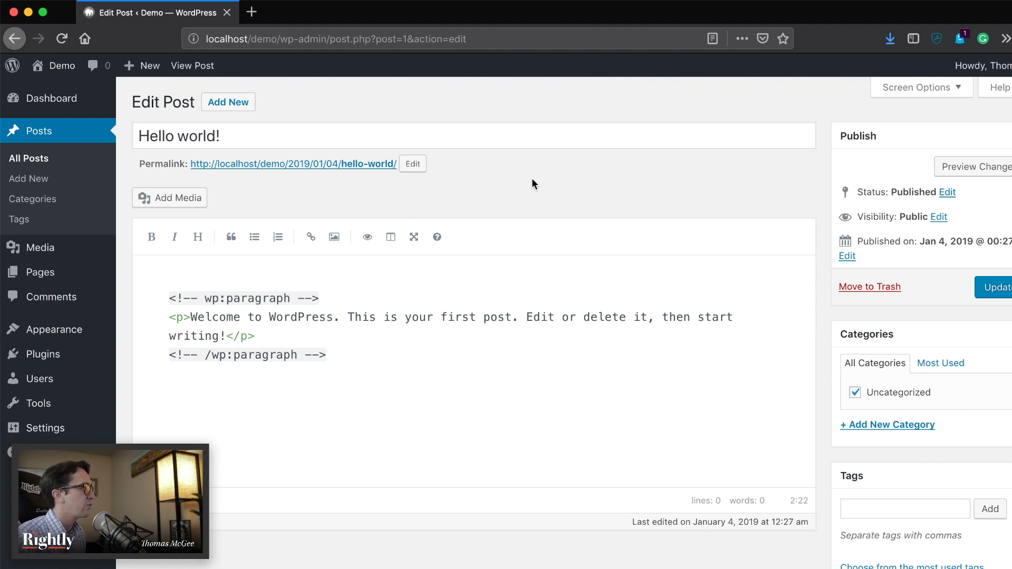
left_click_drag(463, 357, 192, 294)
left_click(474, 367)
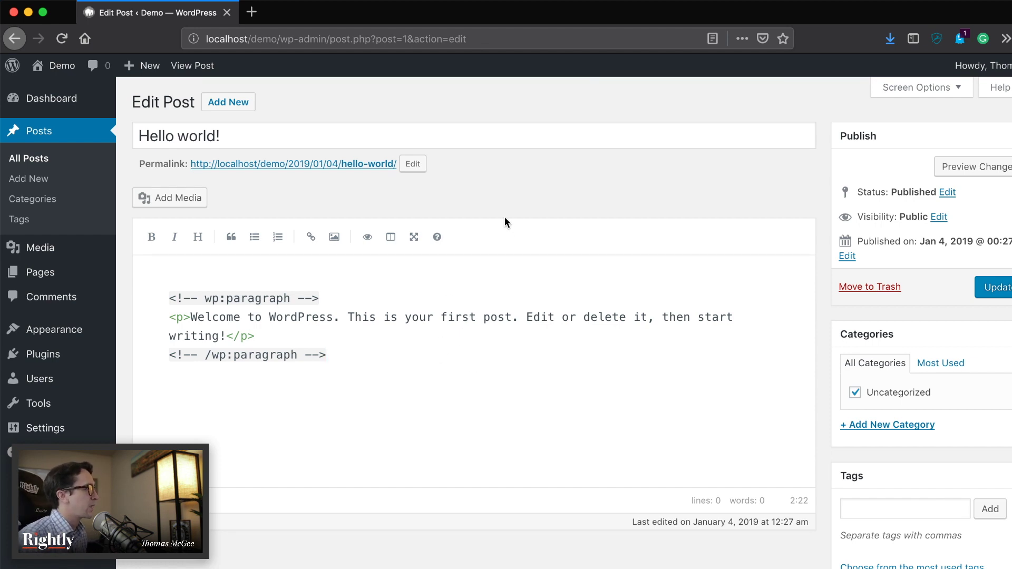
key("super+a")
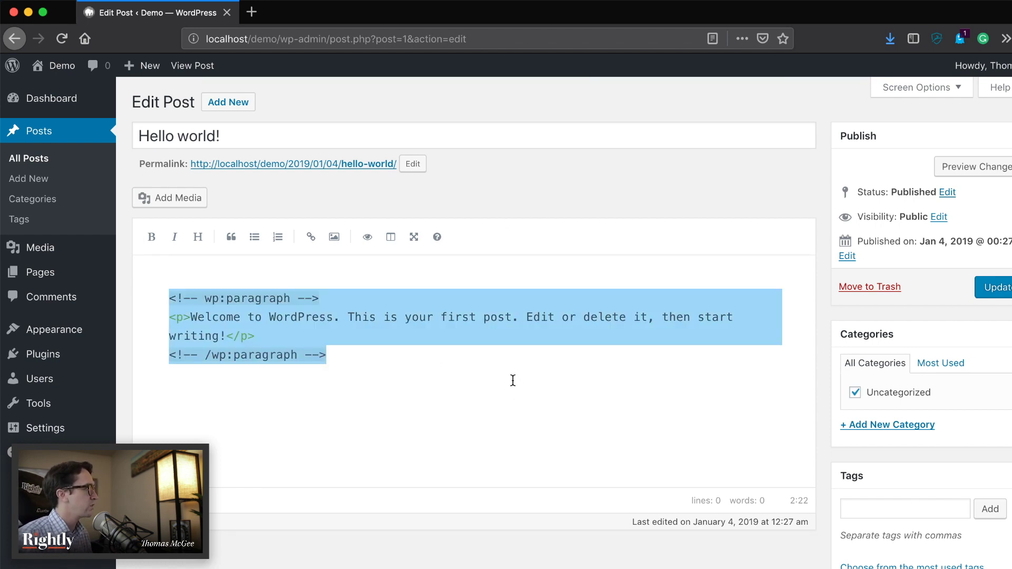
- Replace the old markup with the intro line 'Here is a great new article I'm writing!'
key("BackSpace")
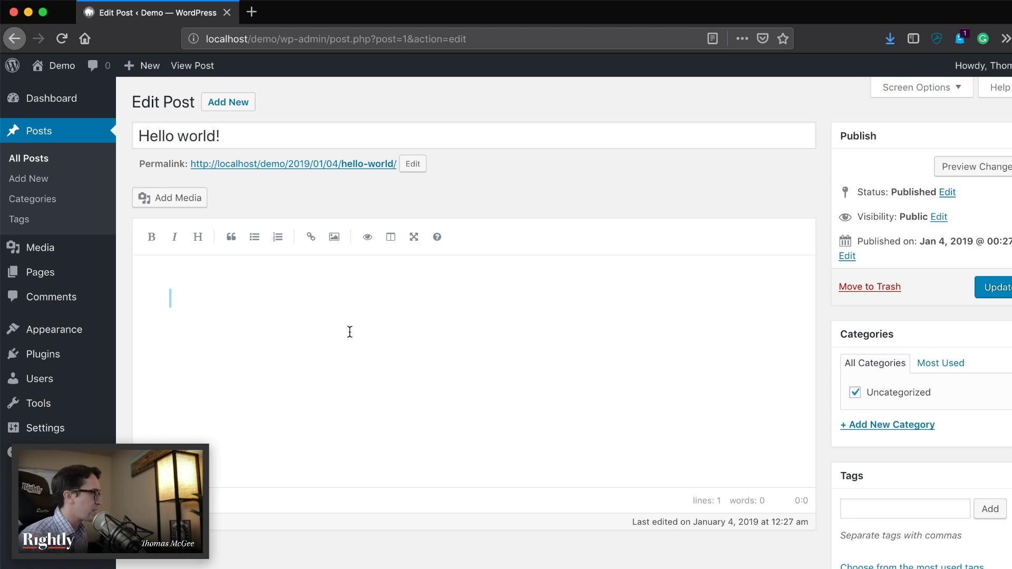
type("Th")
key("BackSpace")
key("BackSpace")
type("Here")
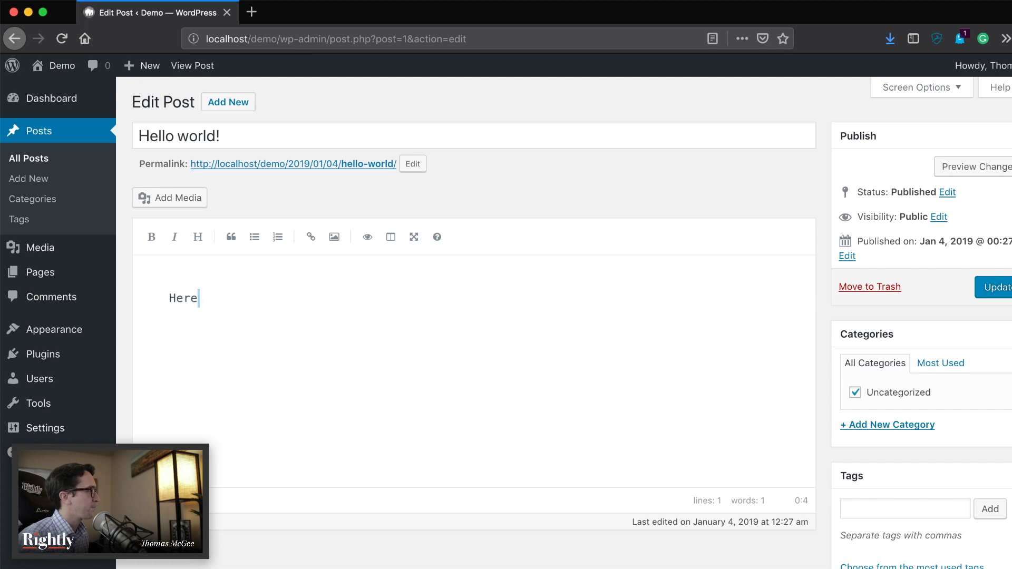
type(" is a great new ")
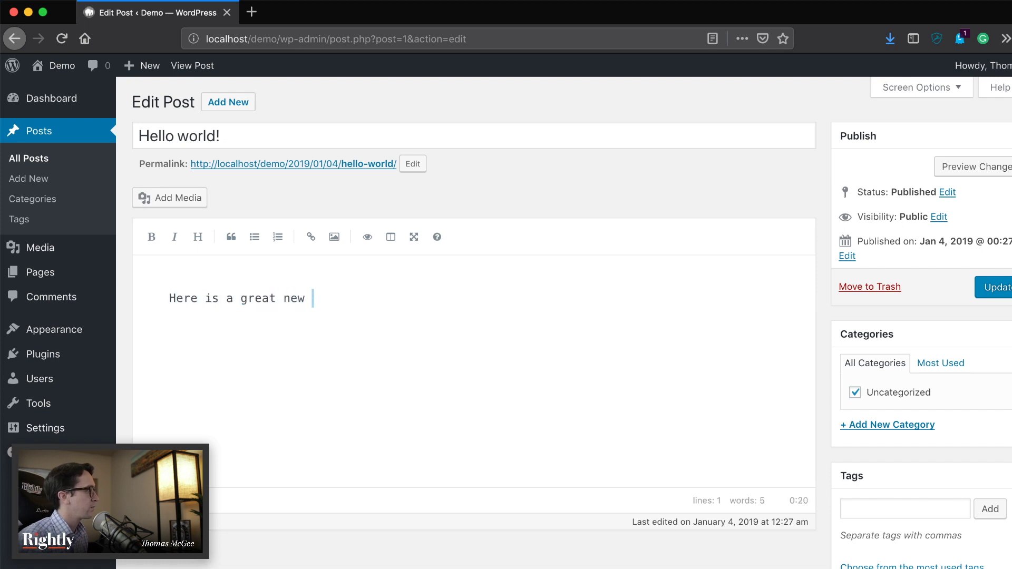
type("article I'm ")
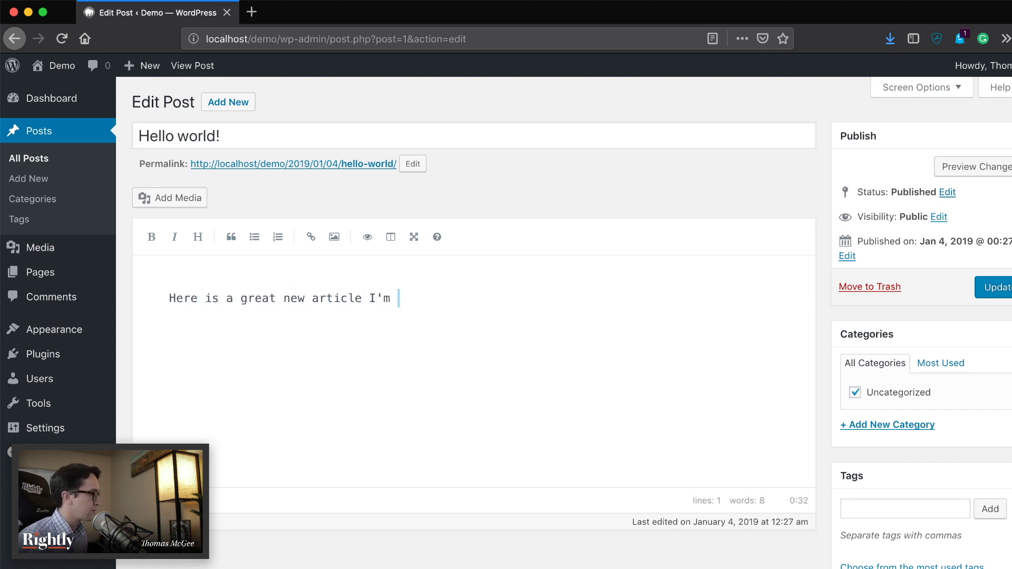
type("writing!")
key("Return")
key("Return")
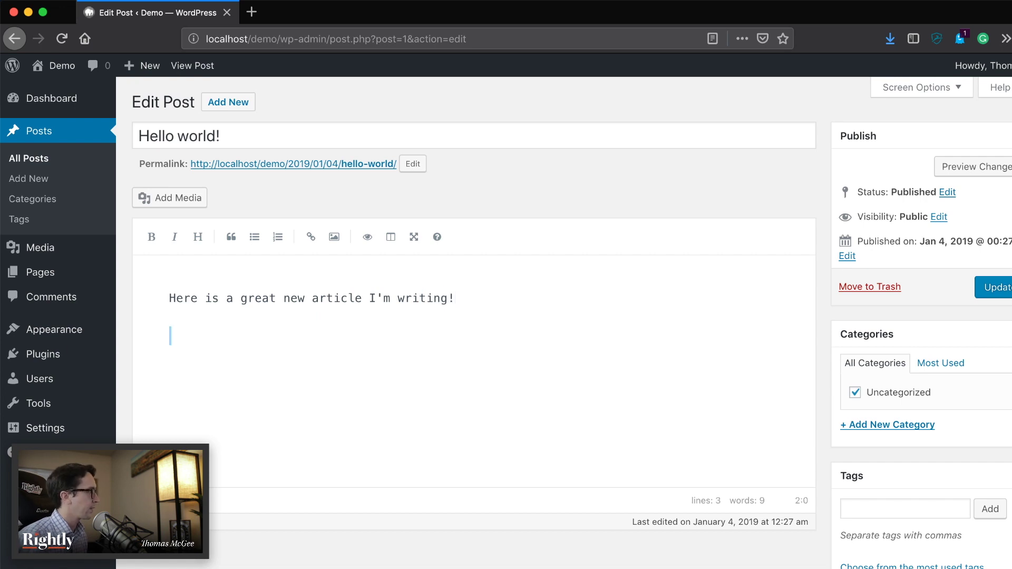
- Add 'Here are some bullets:' followed by a dash list: Bullet one, Bullet two, Bullet three
type("Here are some bu")
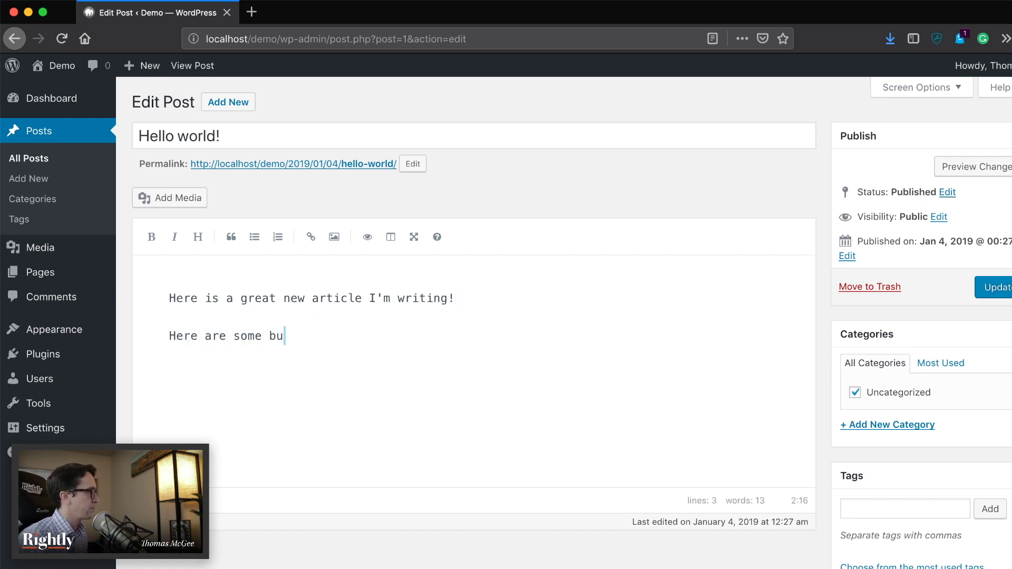
type("llets:")
key("Return")
key("Return")
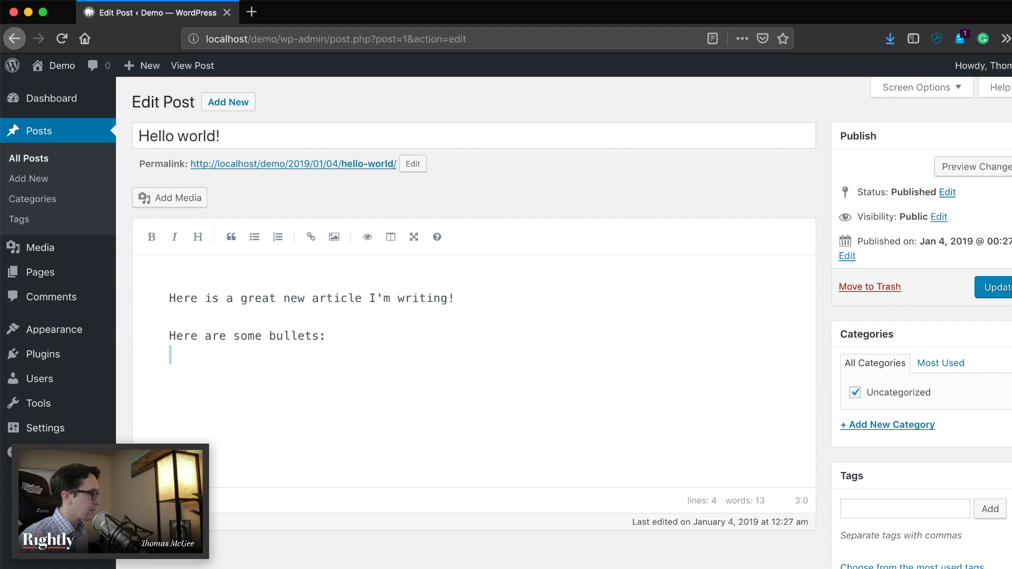
type("- Bullet one")
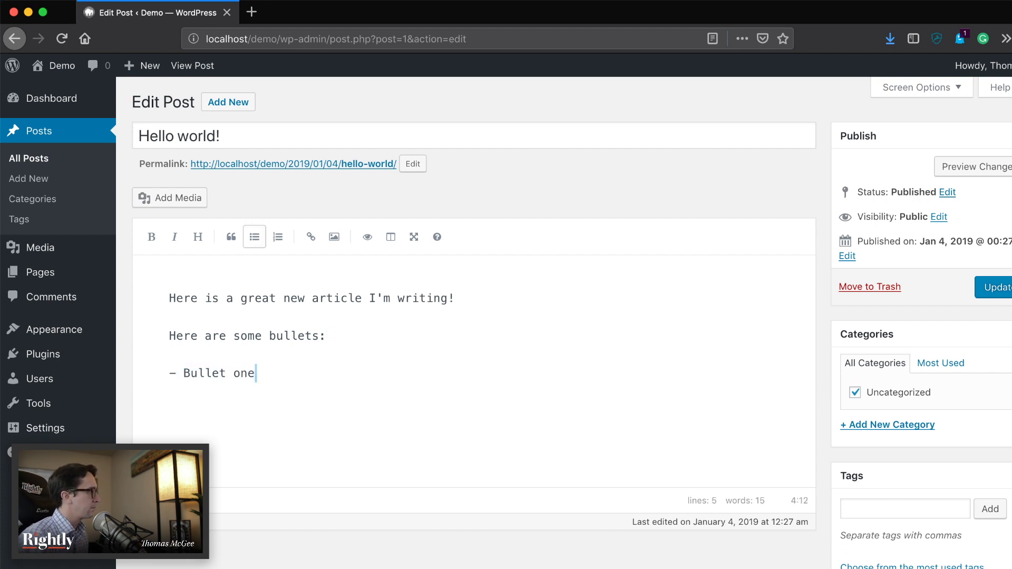
key("Return")
type("Bullet two")
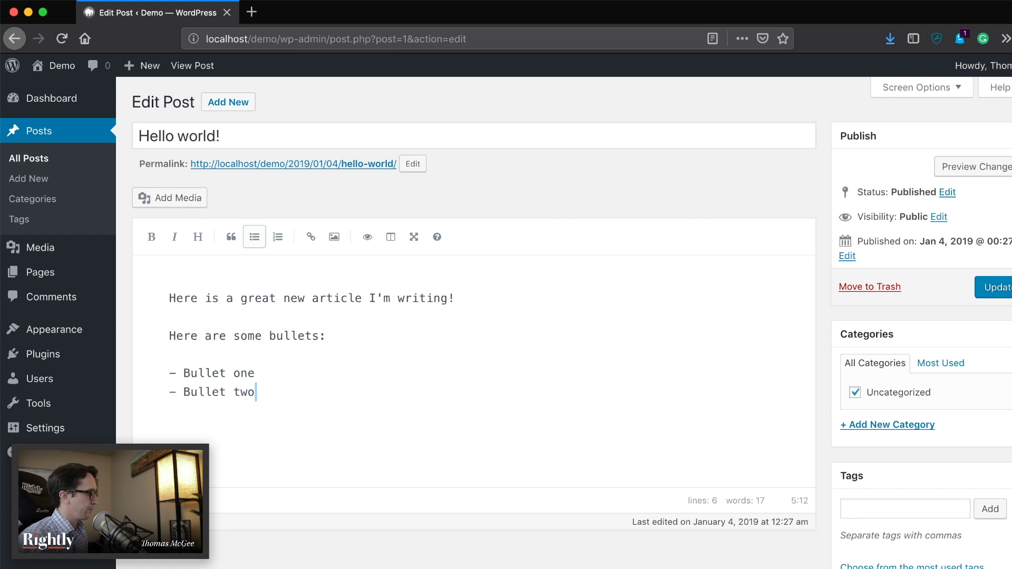
key("Return")
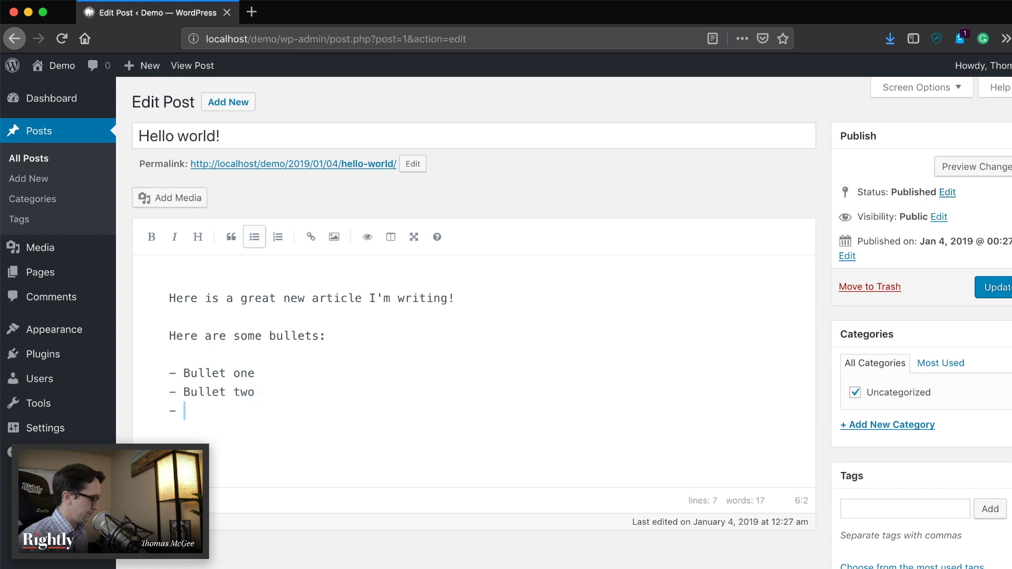
type("Bullet three")
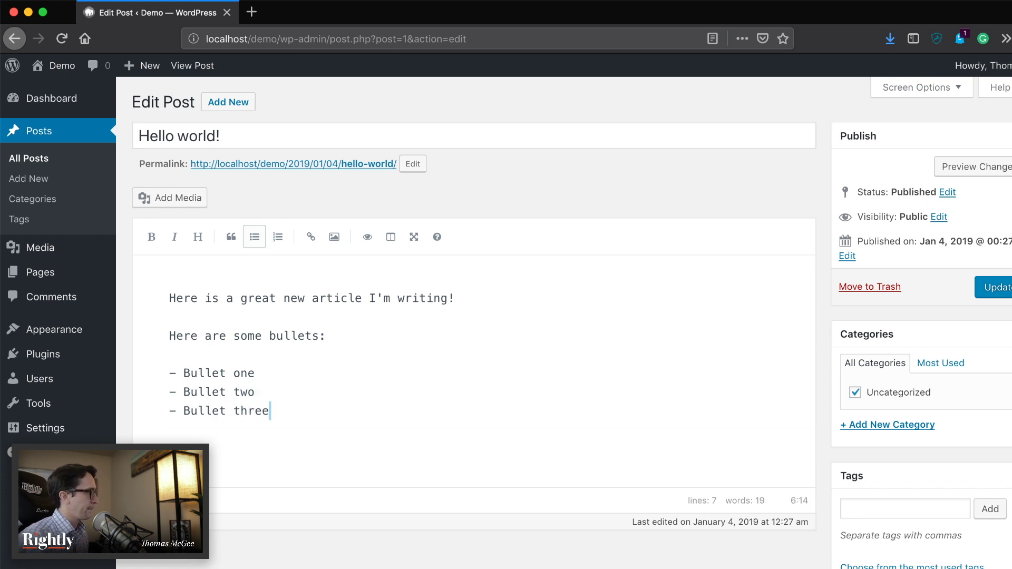
key("Return")
key("Return")
- Add the '## ' sentence with *italic* and **bold** formatting, then begin 'Here is a subheading'
type("## ")
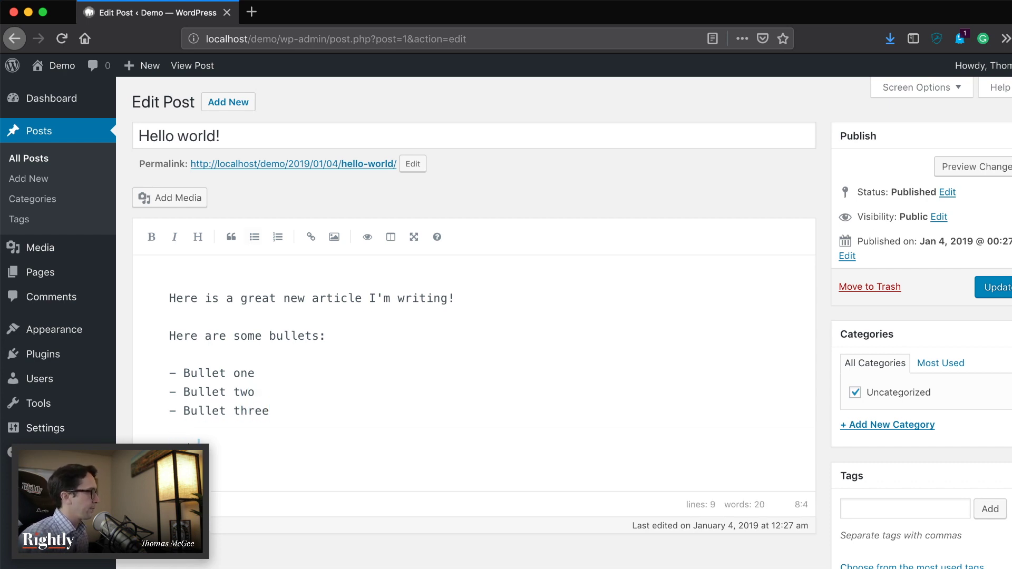
type("Here is some ")
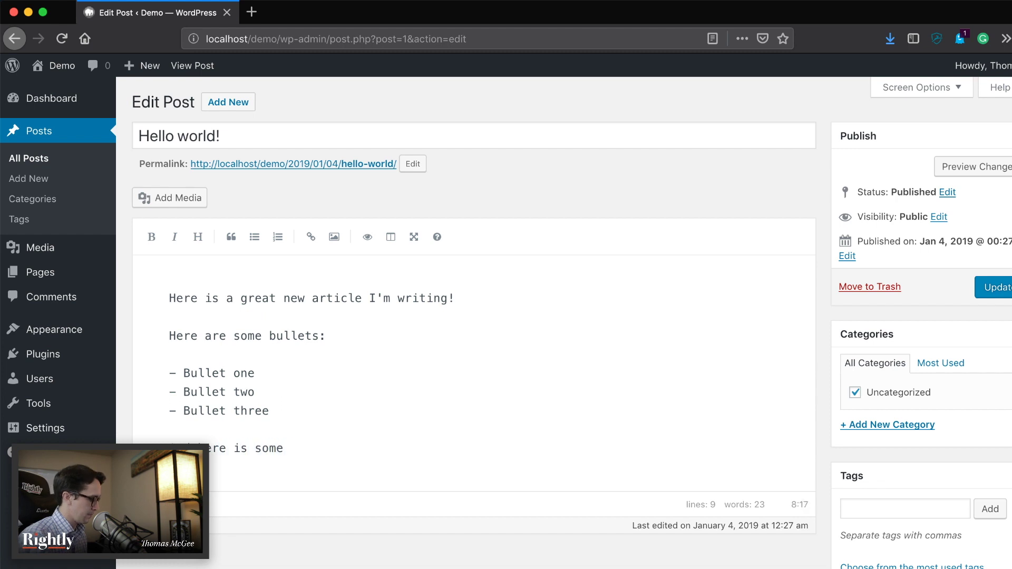
type("*italic")
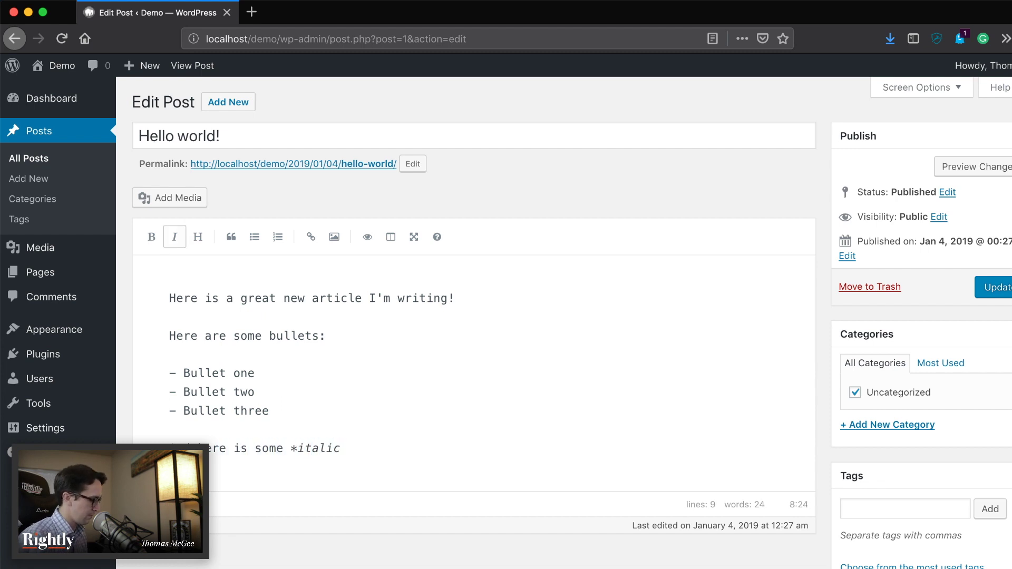
type("* formatting")
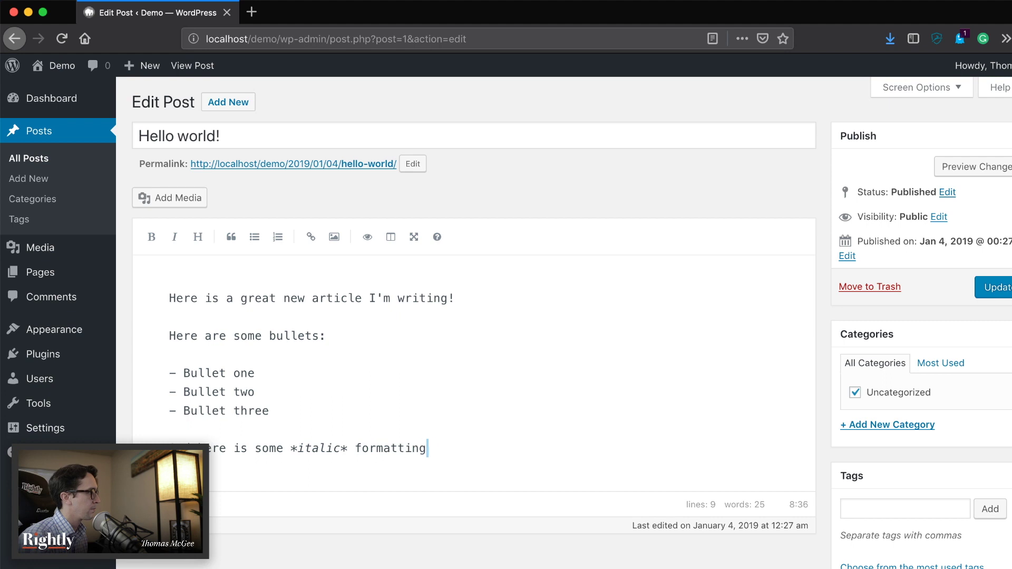
type(" and some **")
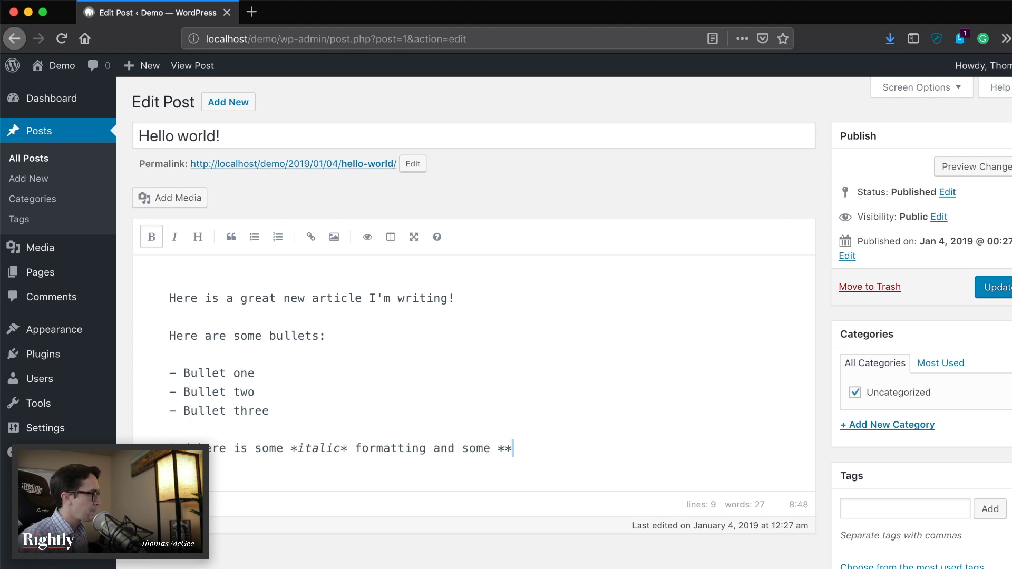
type("bold** formatting")
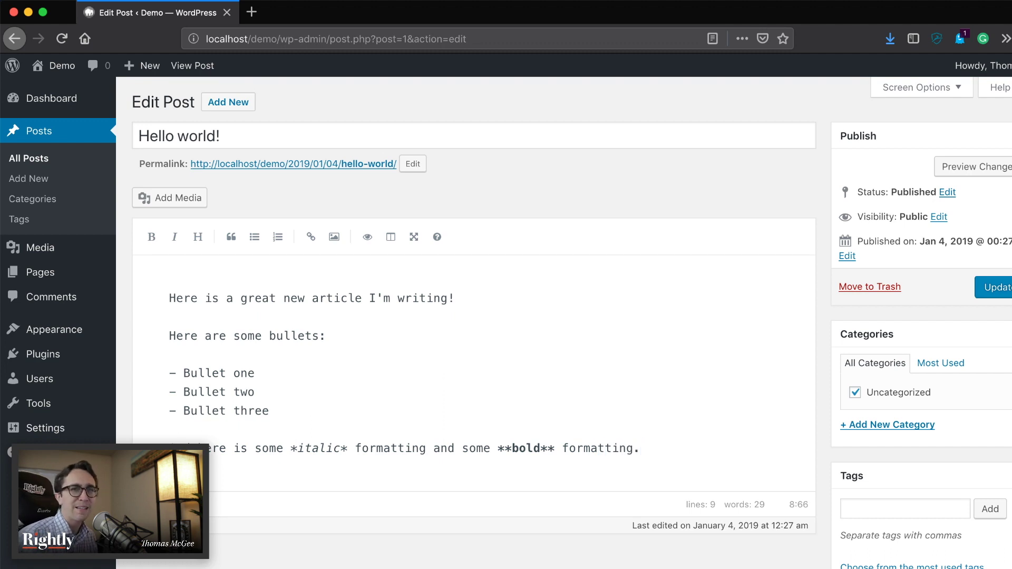
type(".")
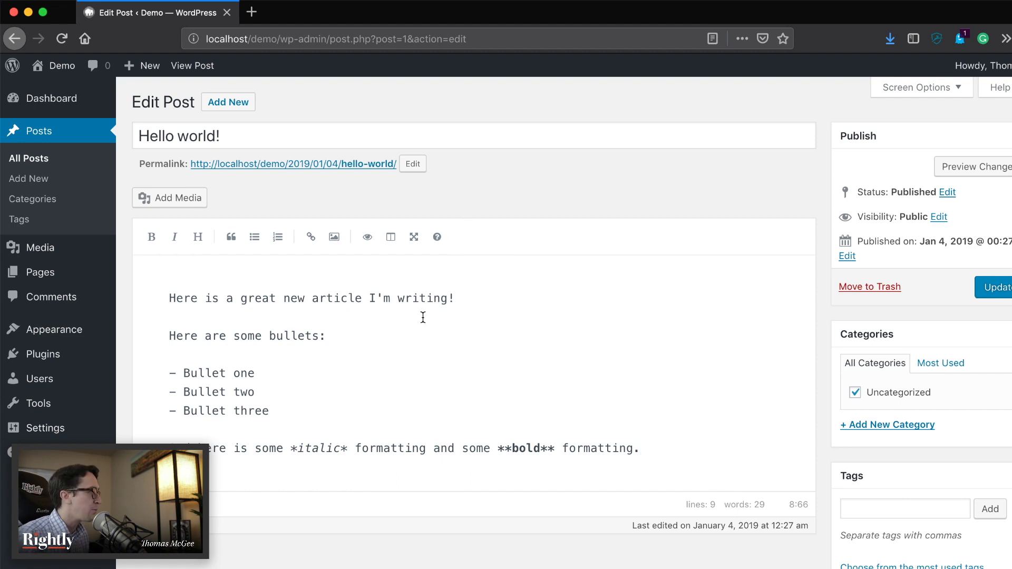
scroll(563, 398, "down", 1)
scroll(563, 399, "up", 1)
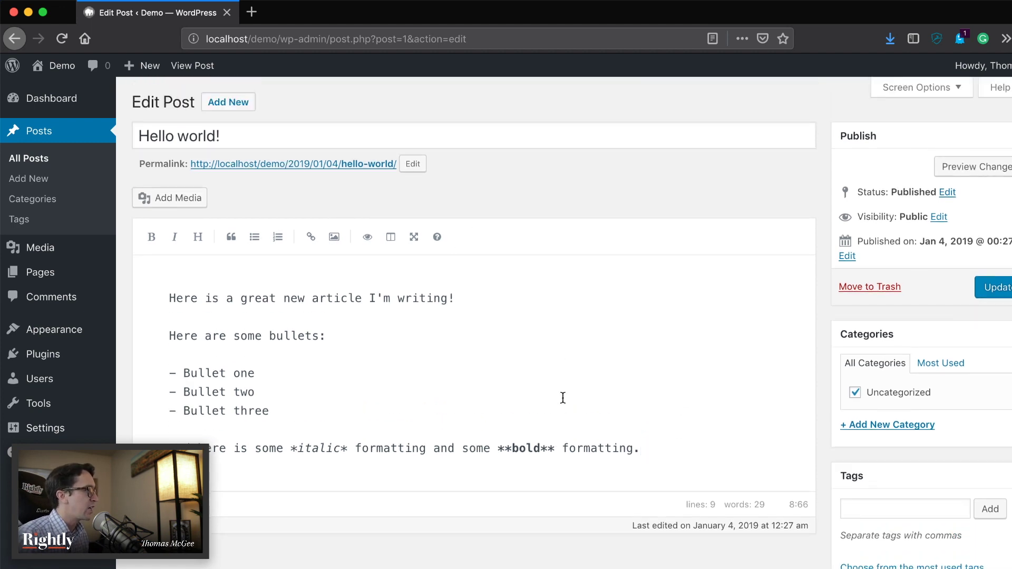
key("Return")
key("Return")
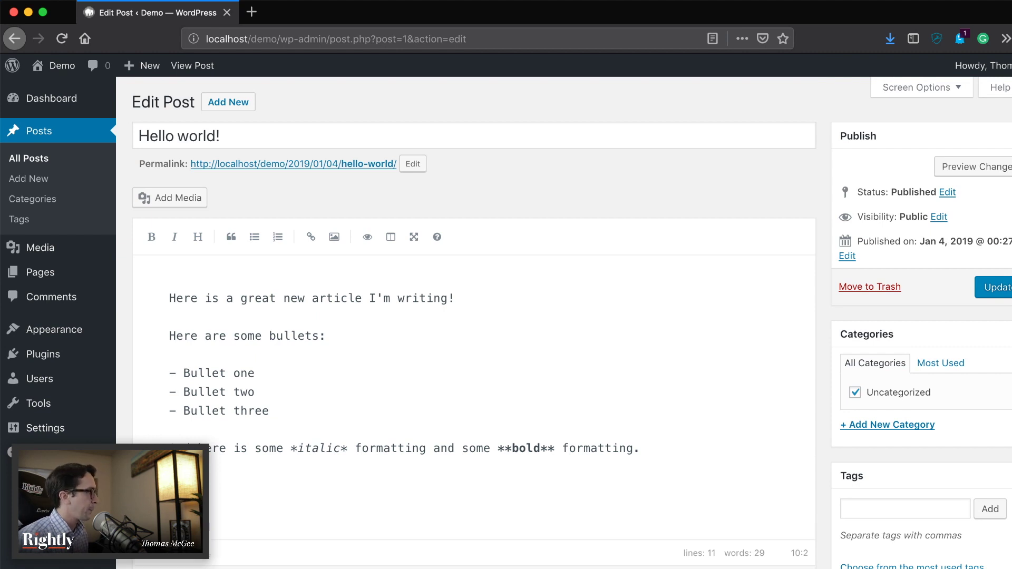
type("Here")
key("BackSpace")
key("BackSpace")
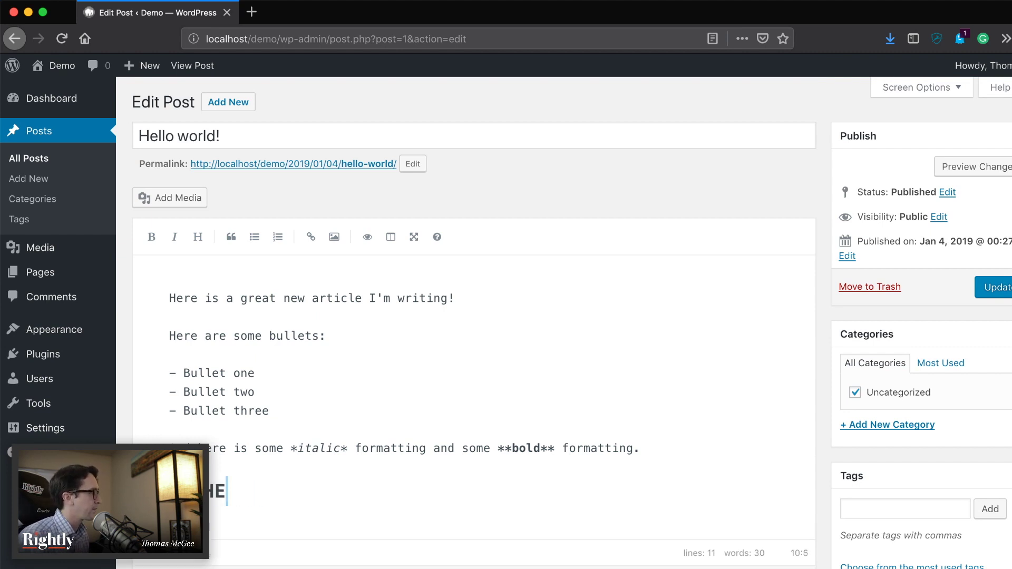
type("re is a sub")
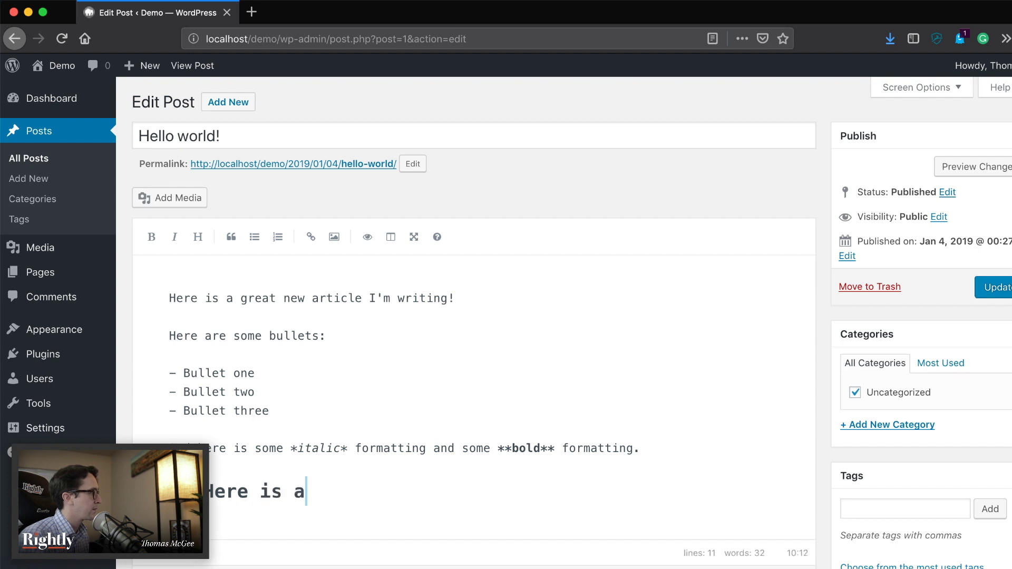
type("heading")
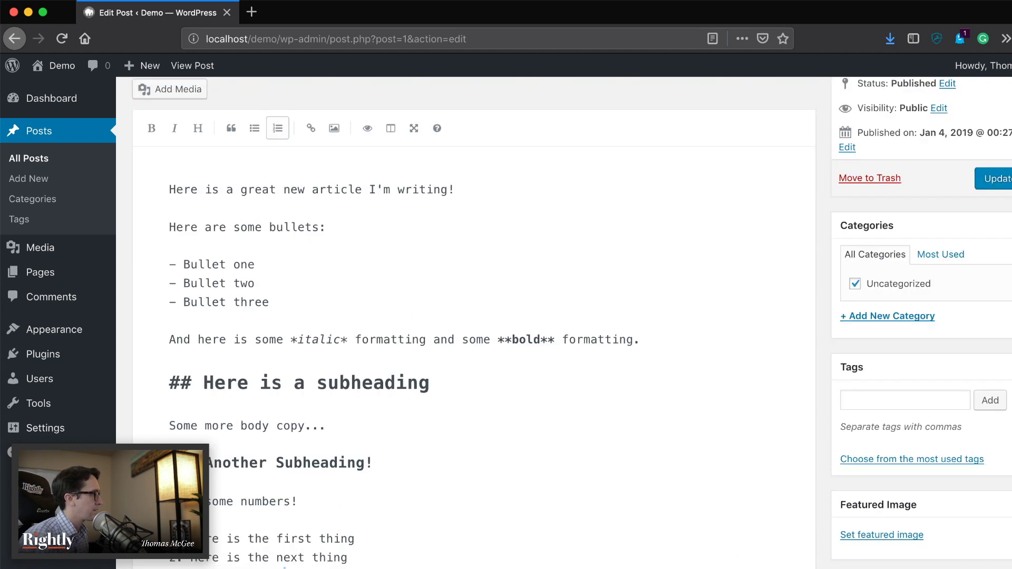
scroll(664, 416, "down", 2)
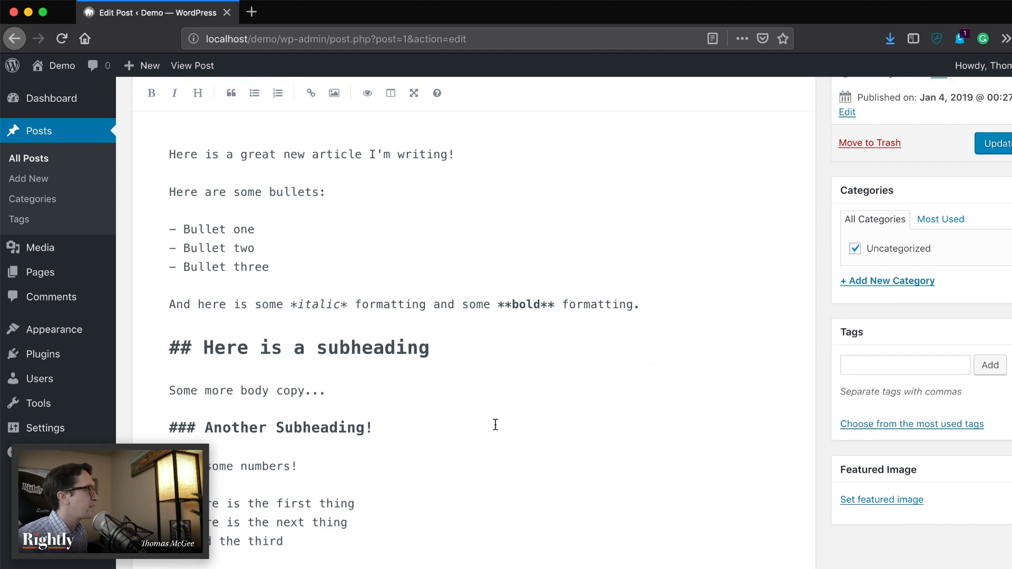
scroll(495, 422, "up", 2)
scroll(466, 416, "up", 5)
left_click(313, 411)
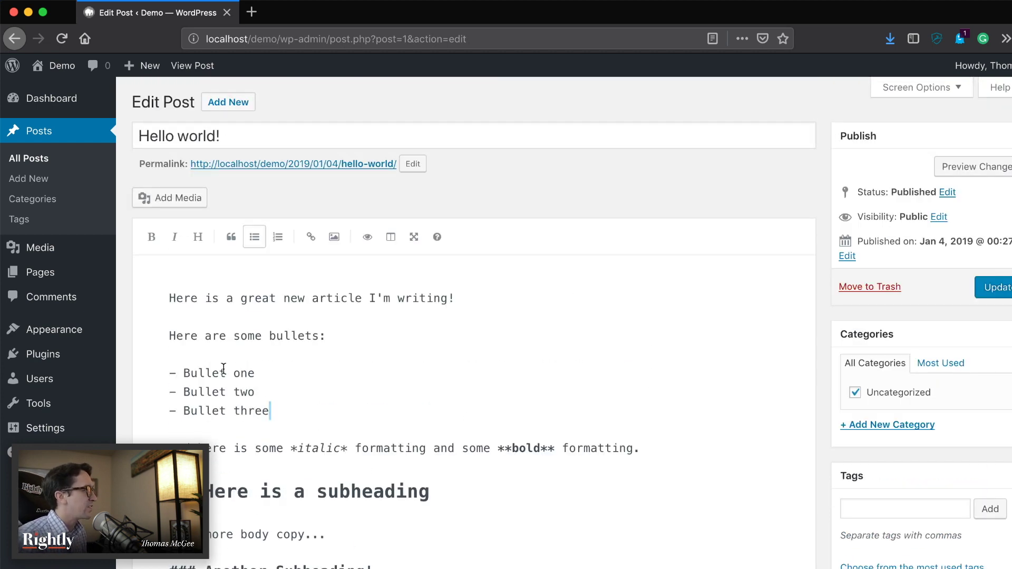
key("super+shift+Up")
left_click(329, 394)
scroll(393, 436, "down", 4)
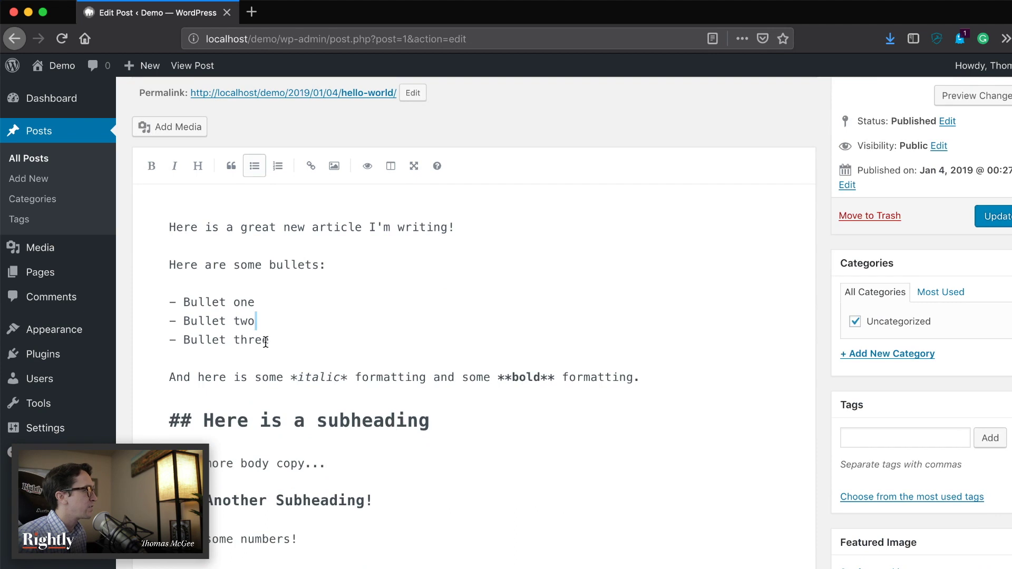
left_click_drag(279, 340, 160, 302)
scroll(395, 388, "down", 4)
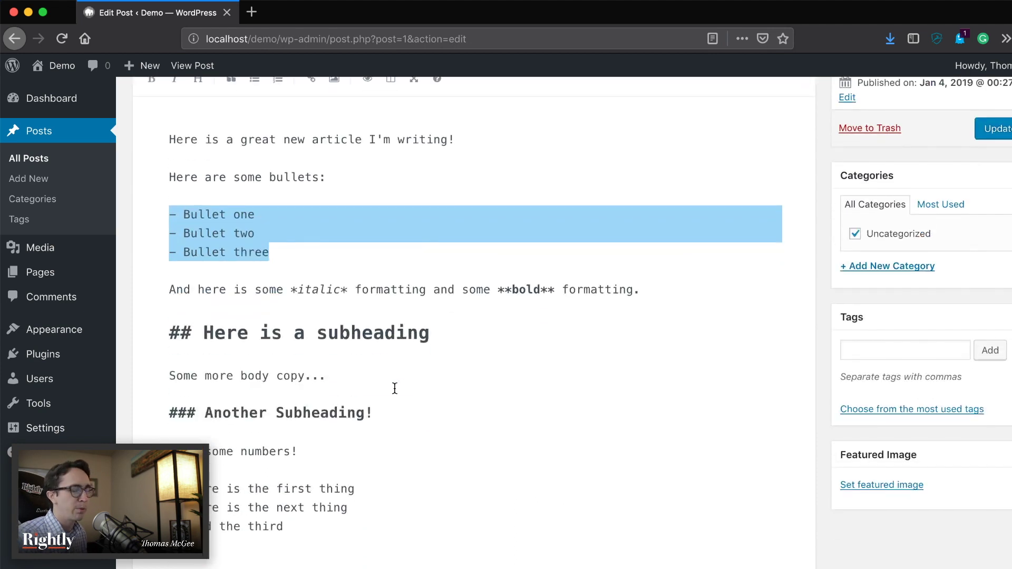
scroll(369, 416, "down", 3)
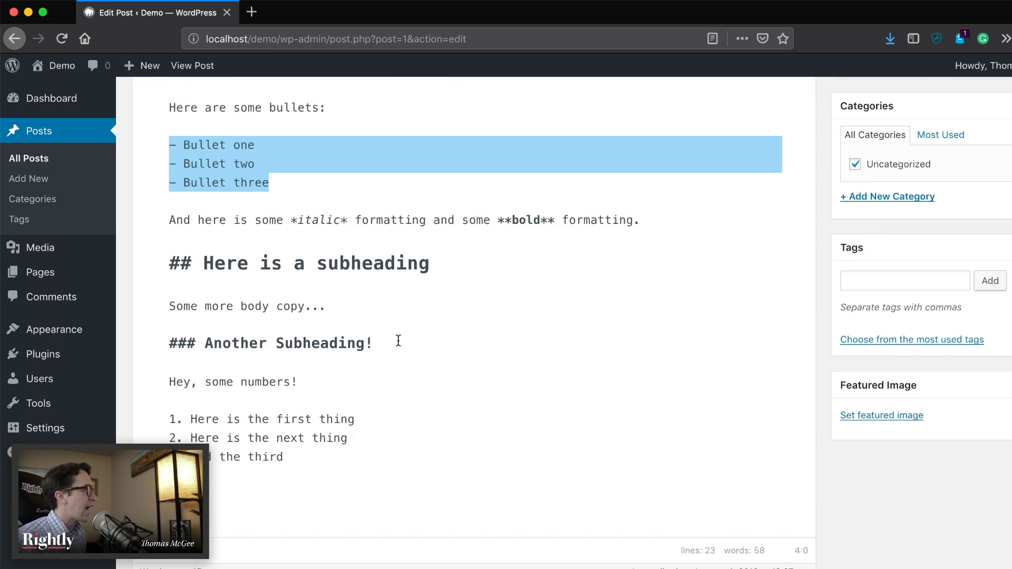
left_click_drag(395, 343, 164, 344)
left_click_drag(431, 263, 167, 263)
left_click(480, 322)
scroll(487, 333, "up", 8)
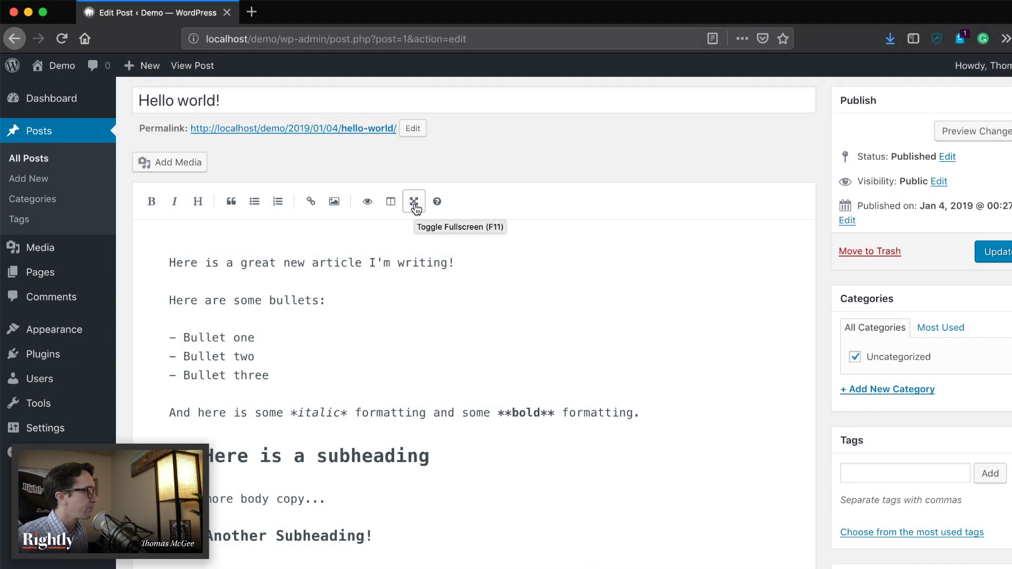
left_click(414, 203)
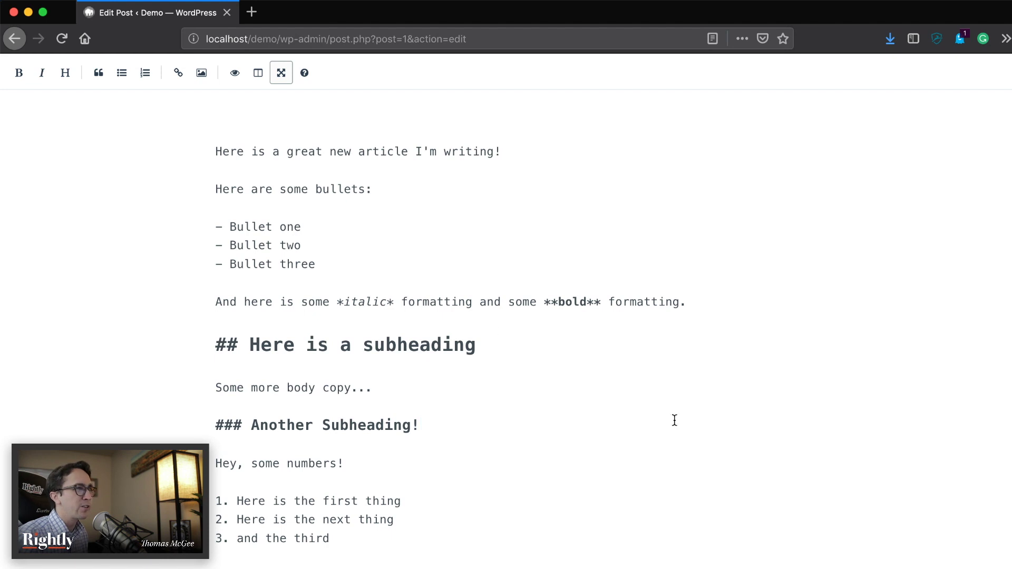
- Put the caret in the numbered list and turn on the side-by-side rendered preview
left_click(476, 517)
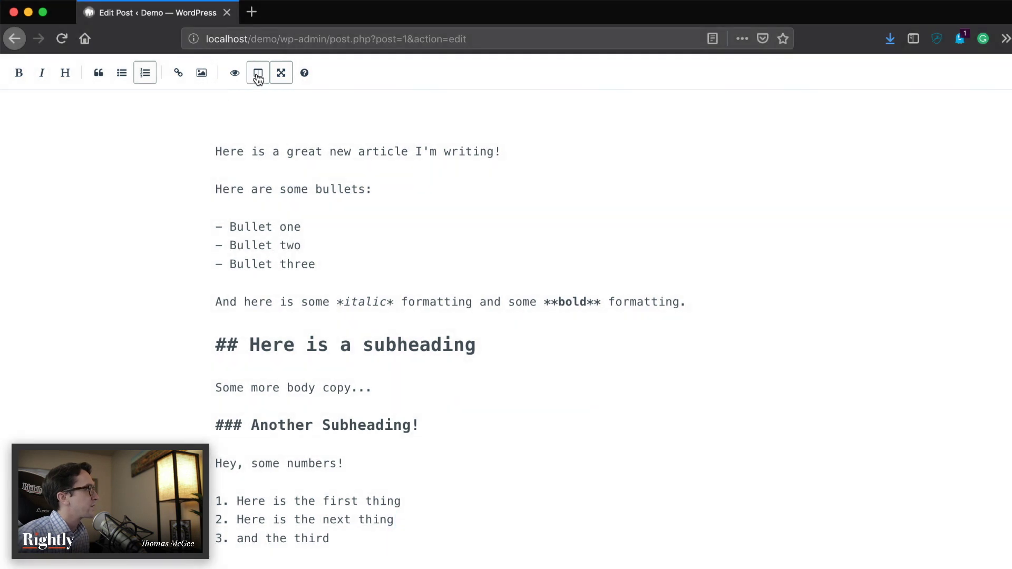
left_click(257, 78)
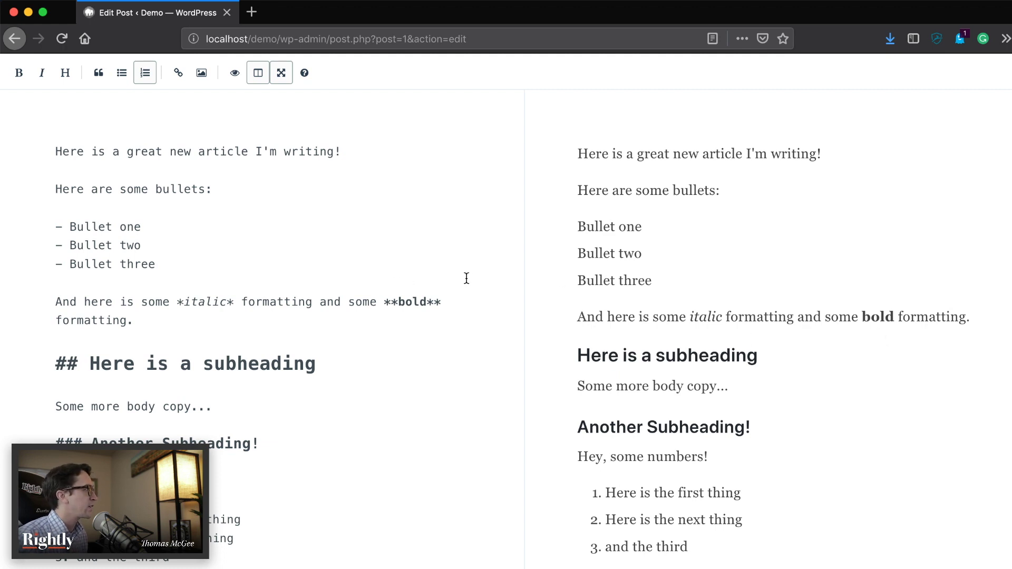
- Review both panes, toggle Quote on and off for the blockquote line, and select 'formatting'
scroll(434, 266, "down", 2)
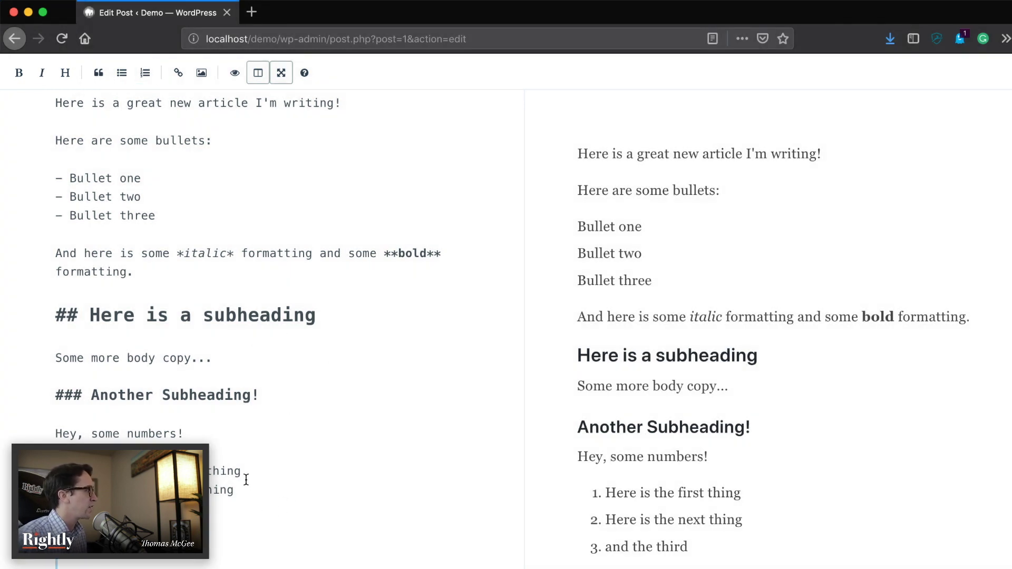
scroll(303, 446, "down", 2)
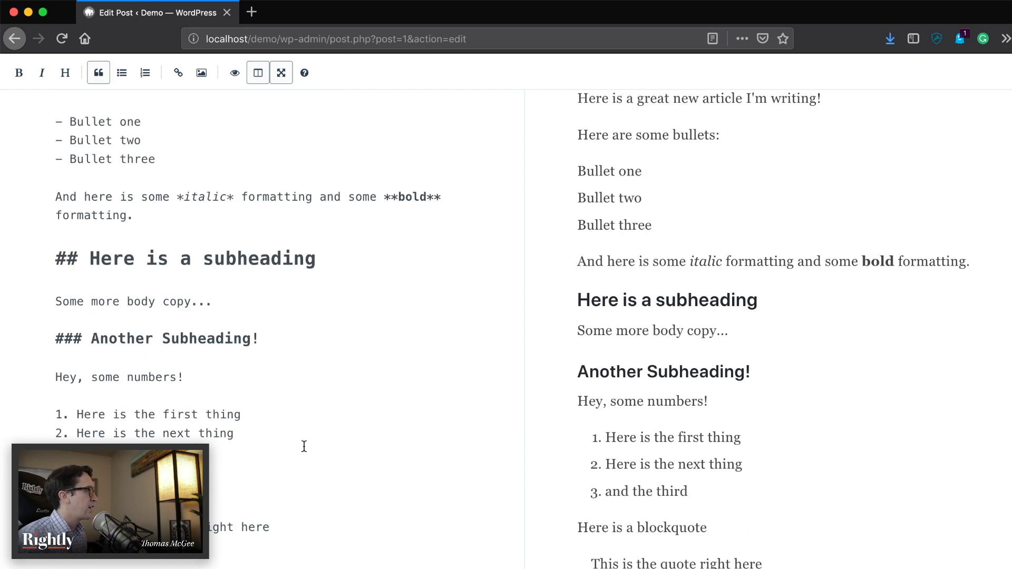
scroll(267, 445, "up", 2)
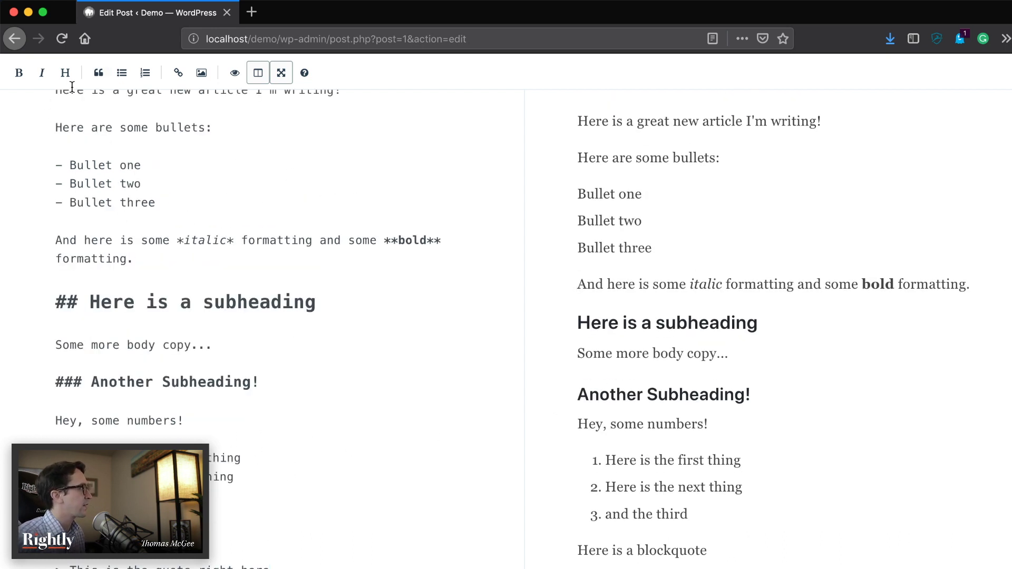
left_click(105, 74)
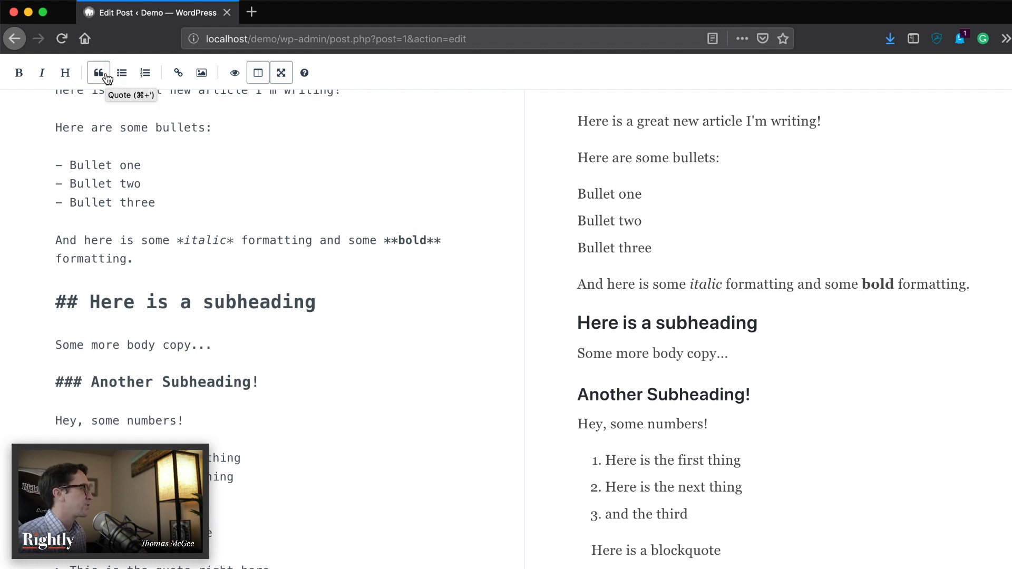
left_click(105, 75)
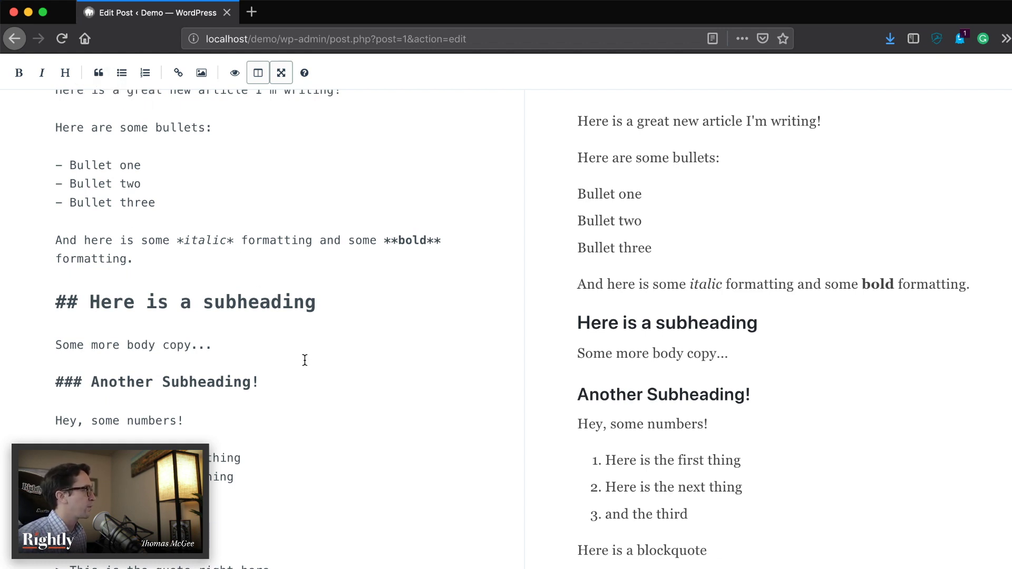
scroll(287, 565, "down", 1)
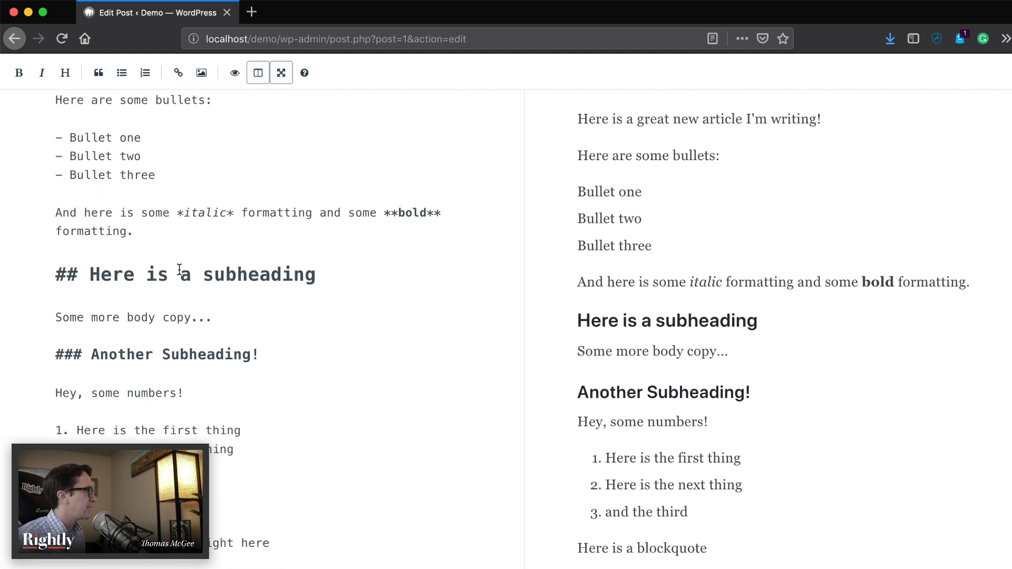
double_click(295, 212)
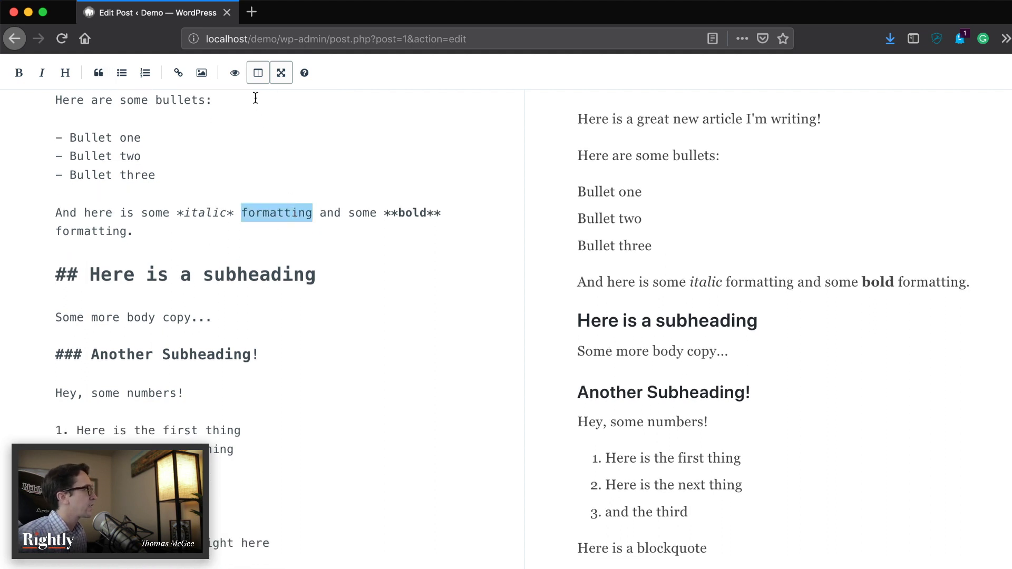
left_click(178, 73)
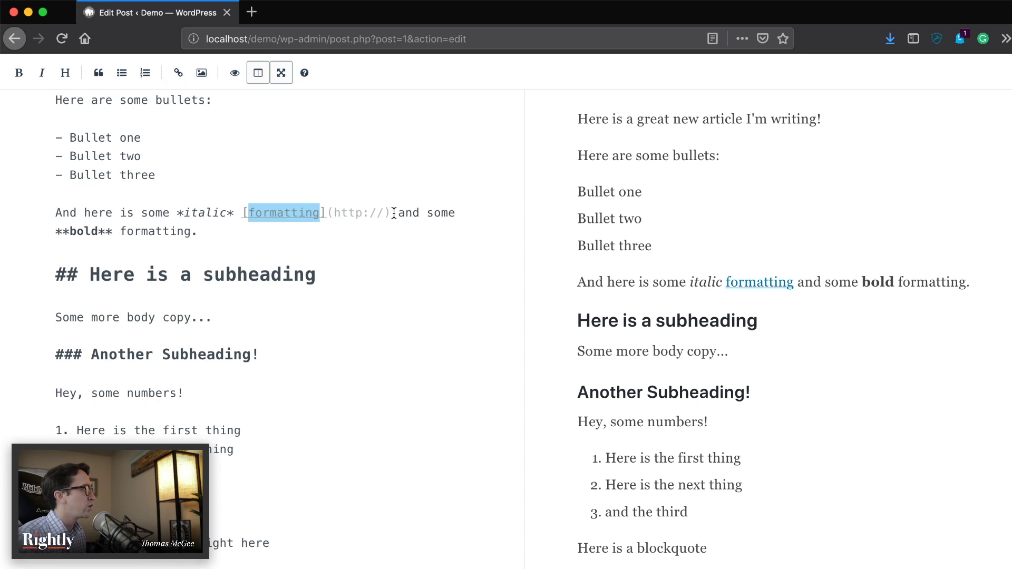
left_click_drag(395, 211, 247, 213)
left_click(364, 231)
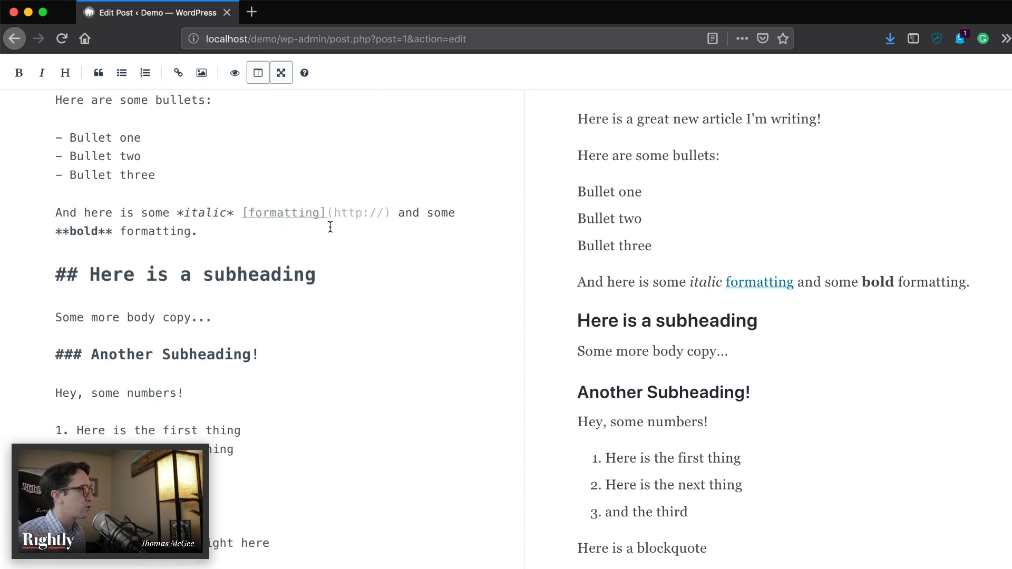
scroll(345, 339, "down", 3)
scroll(345, 339, "up", 5)
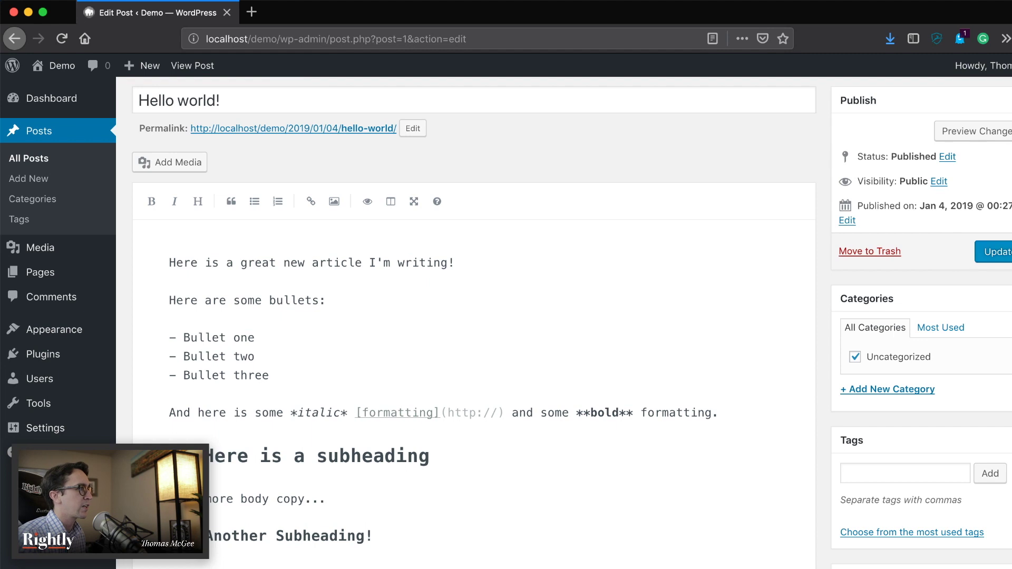
key("super+s")
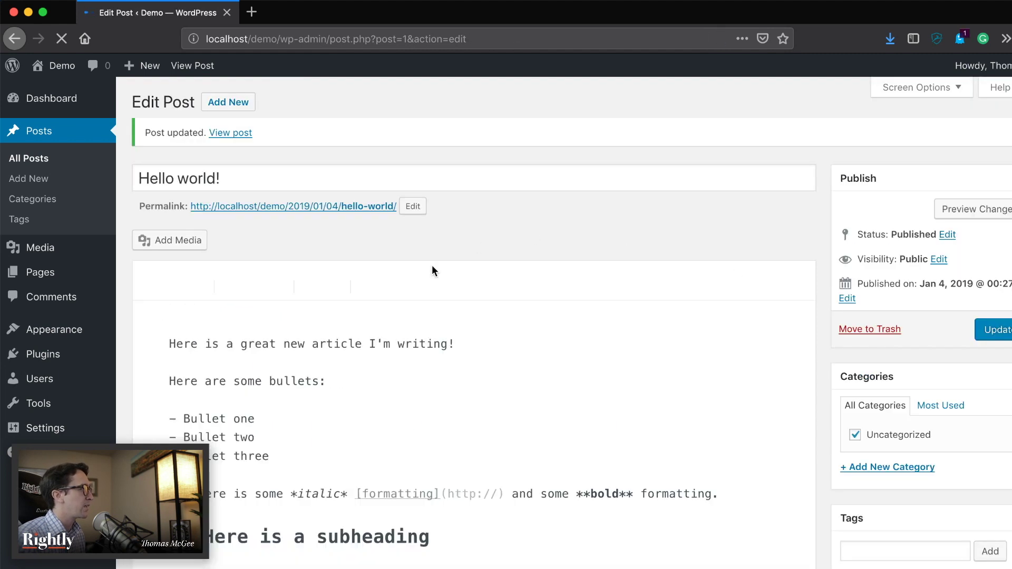
scroll(660, 339, "down", 6)
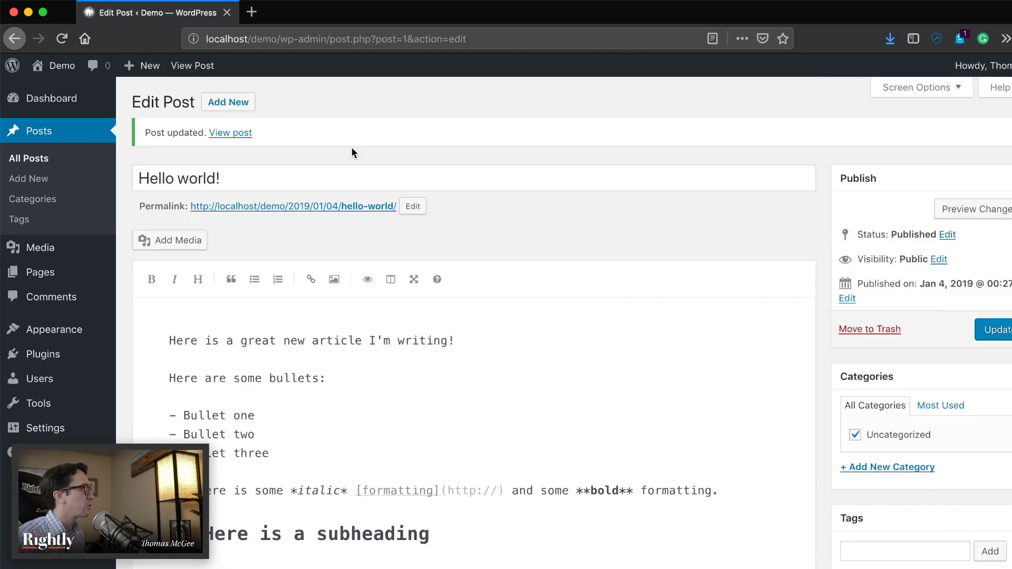
- View the updated Hello world! post and scroll through its rendered bullets, bold/italic text, link and blockquote
left_click(238, 139)
scroll(580, 196, "down", 5)
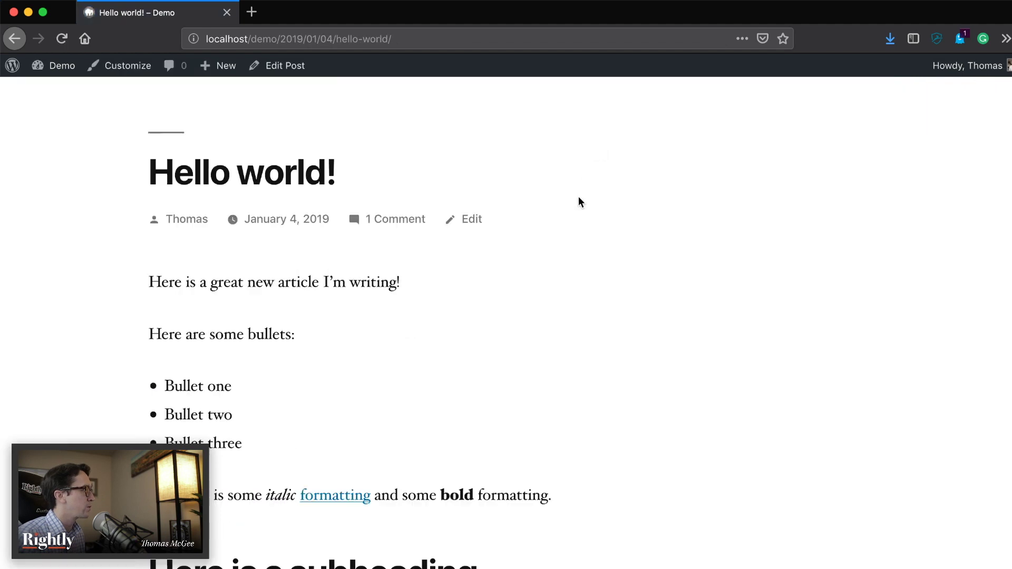
scroll(581, 196, "down", 10)
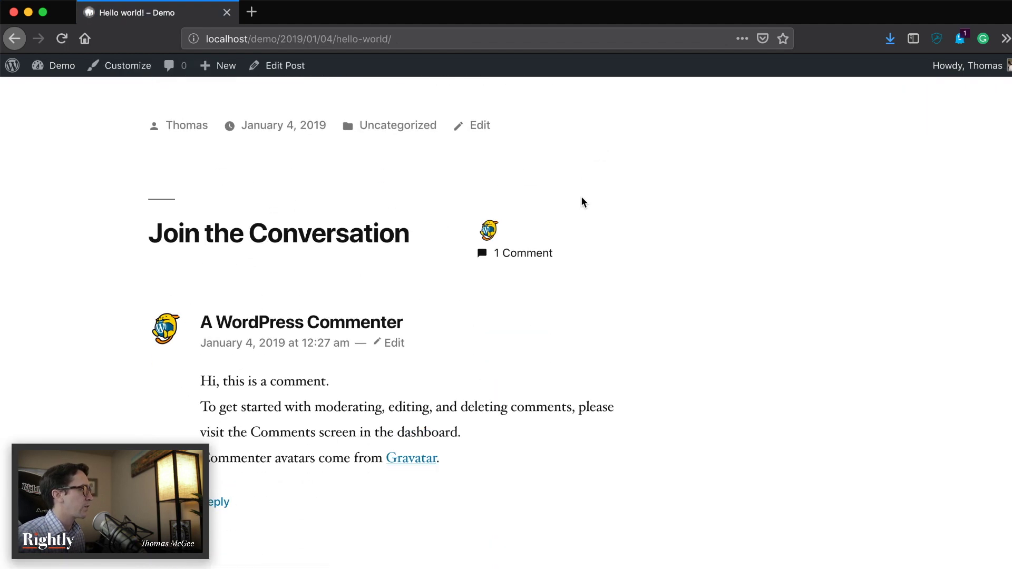
scroll(580, 196, "up", 4)
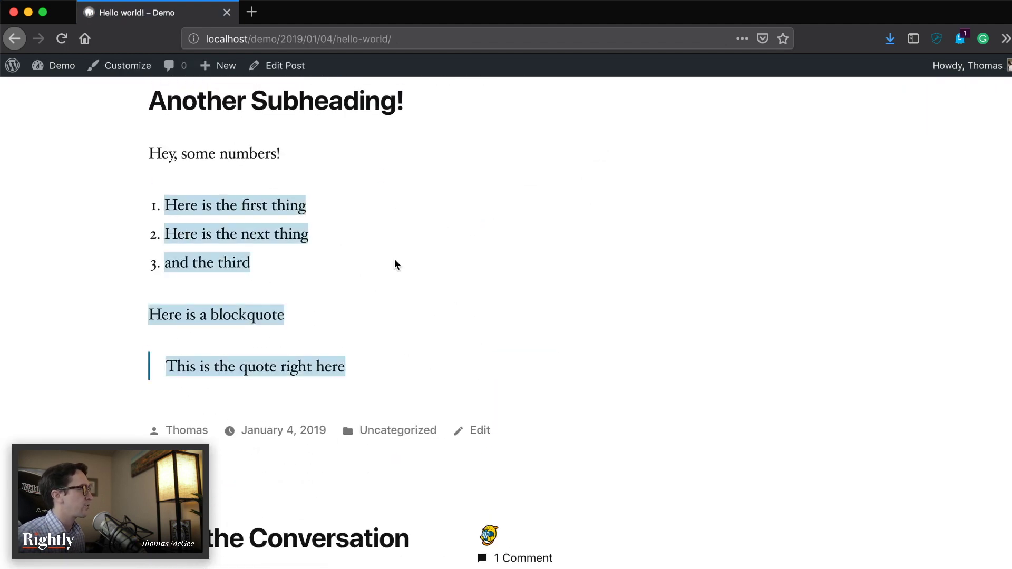
scroll(473, 283, "up", 10)
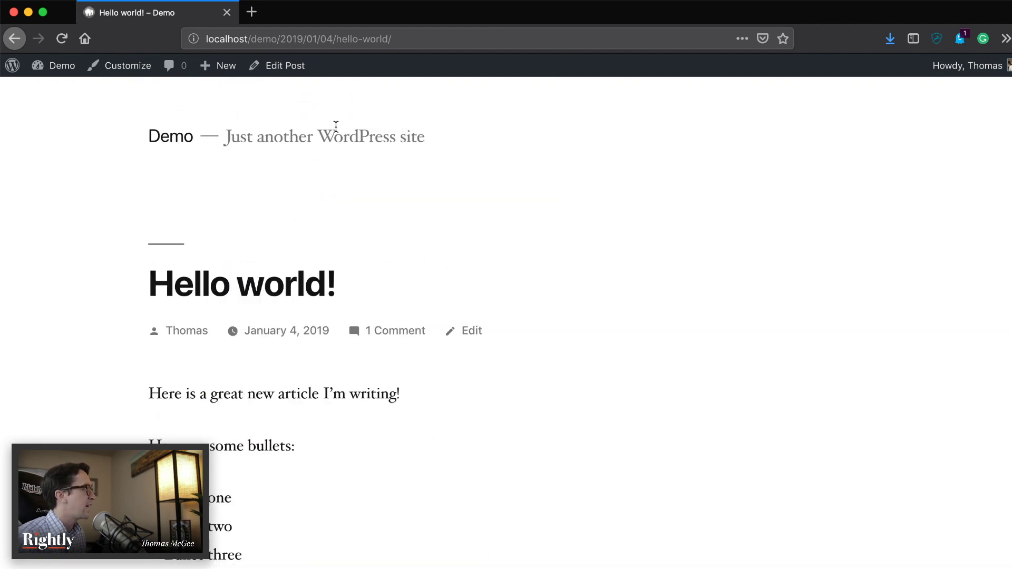
scroll(361, 166, "down", 3)
scroll(361, 166, "up", 3)
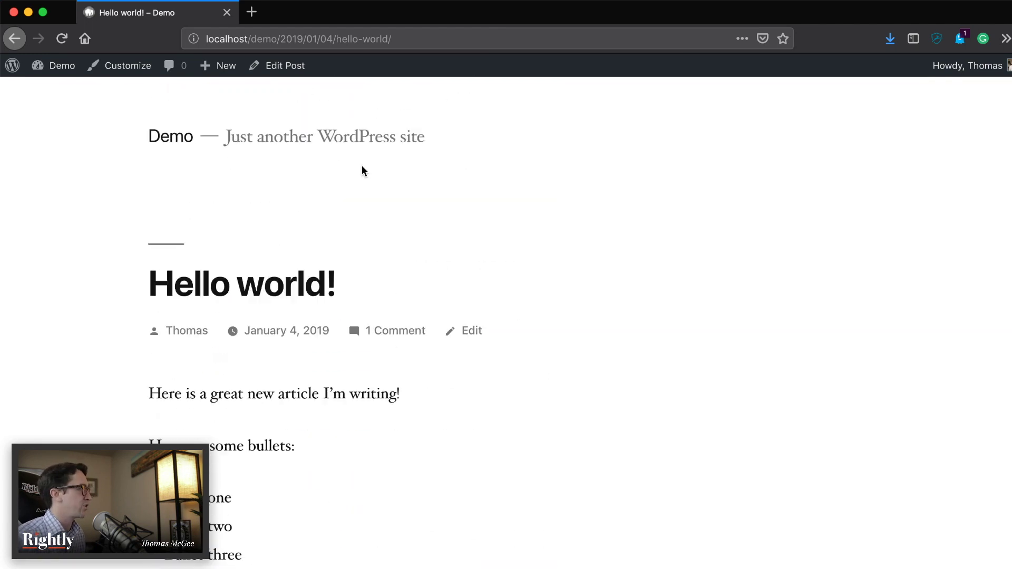
mouse_move(206, 61)
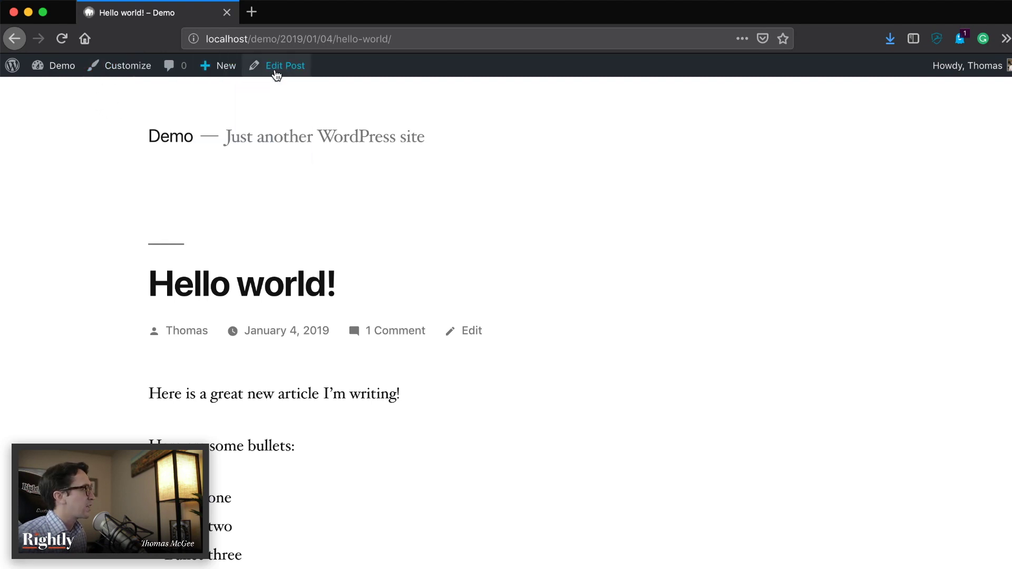
- Reopen the Hello world! post in the editor from the admin bar's Edit Post link
left_click(280, 66)
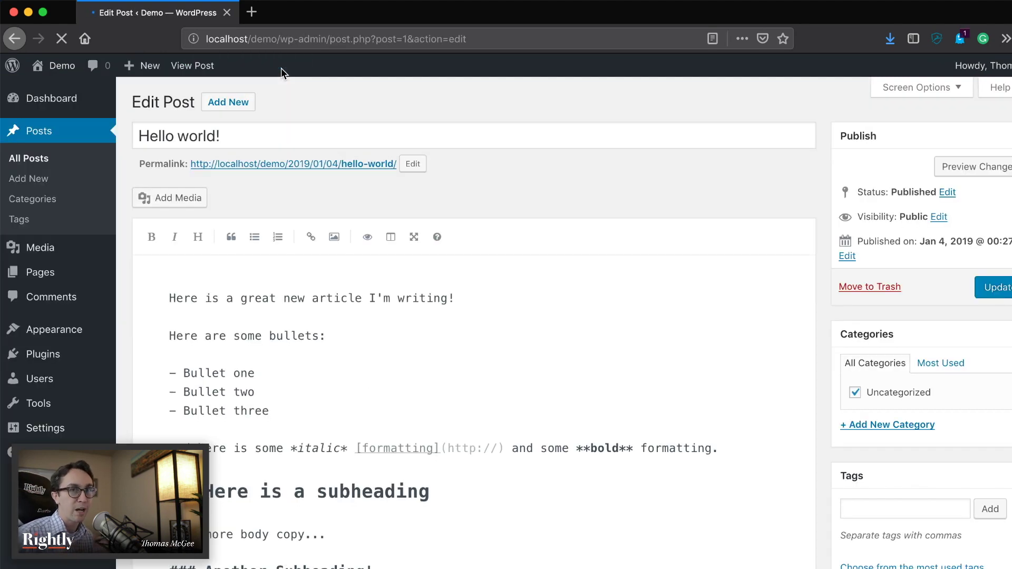